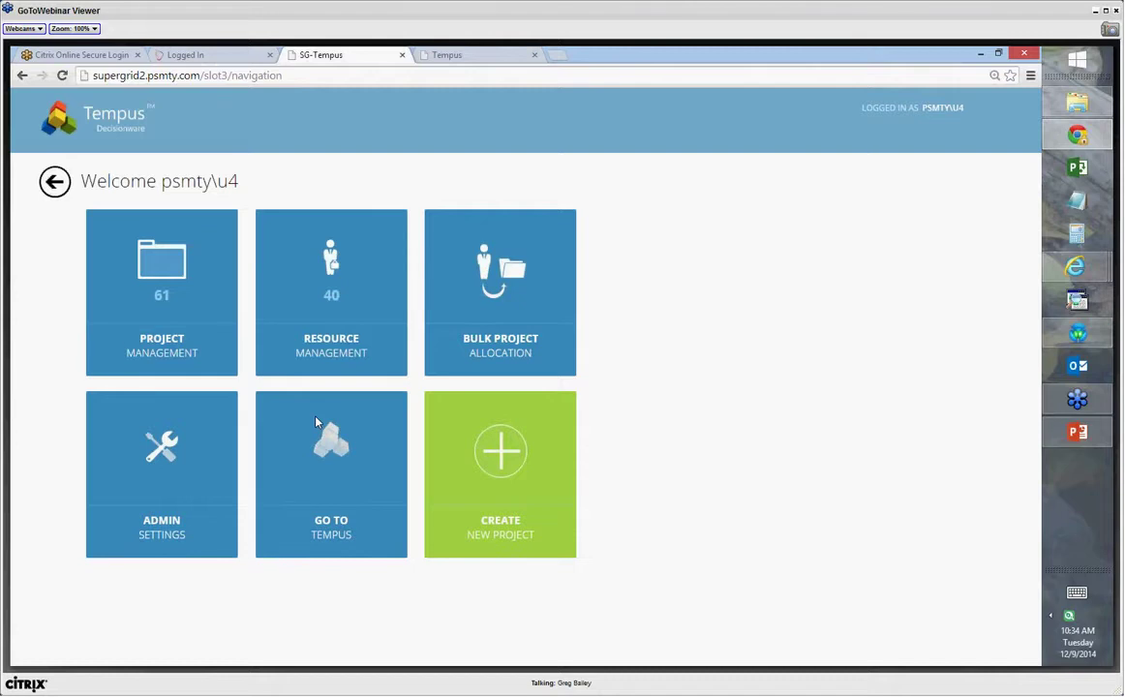
Examine the user group rights and project permissions in the admin role management settings.
click(164, 462)
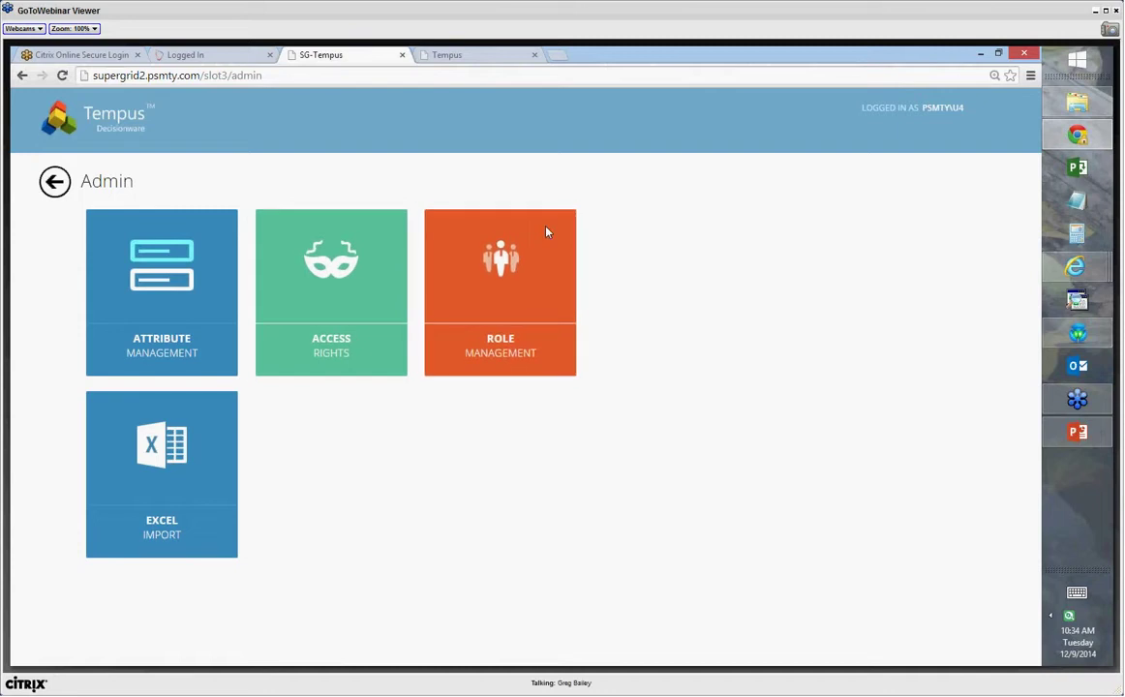
click(513, 289)
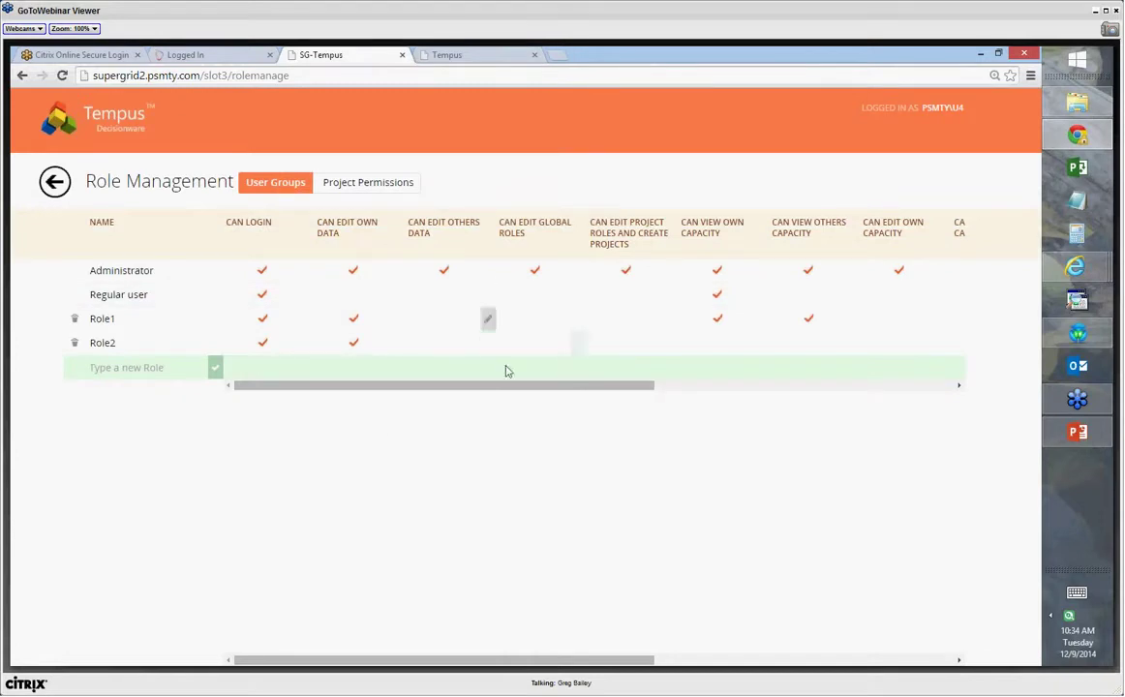
drag(512, 393, 843, 359)
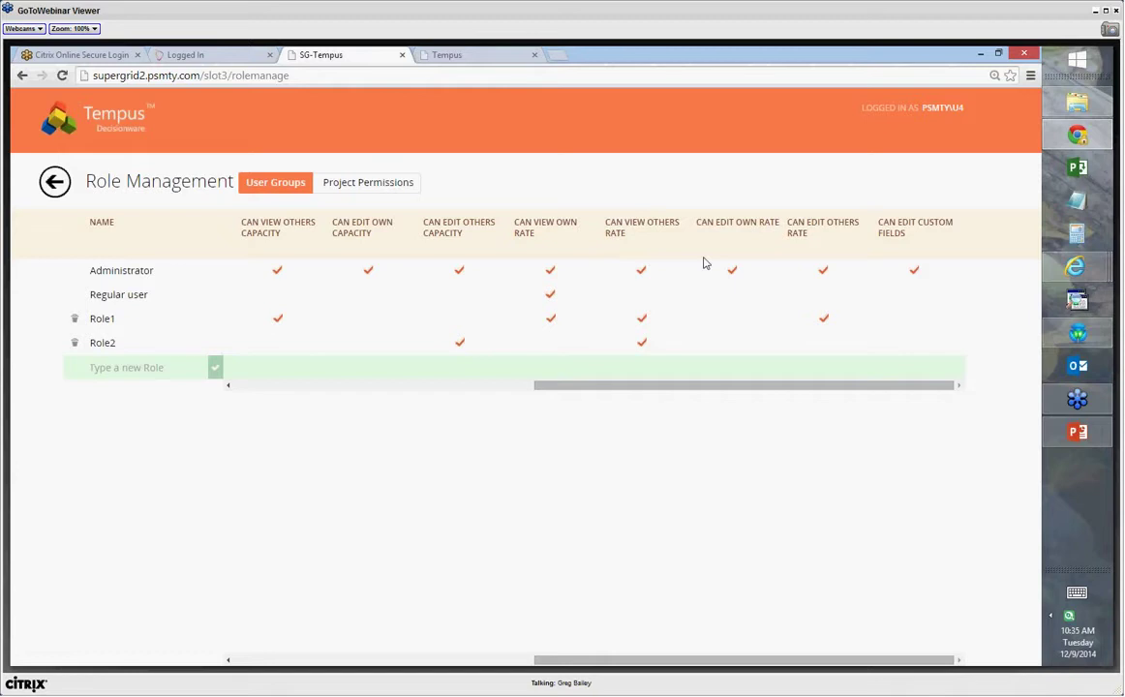
click(392, 187)
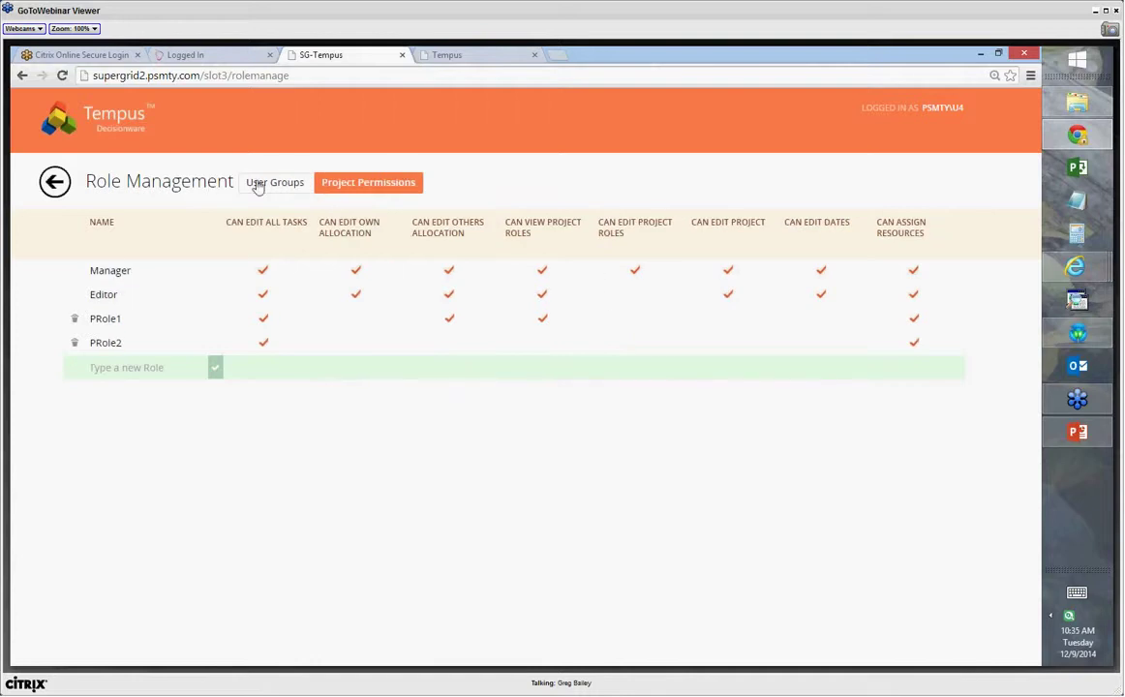
Examine which permissions the Administrator user group grants in the Access Rights settings.
click(56, 183)
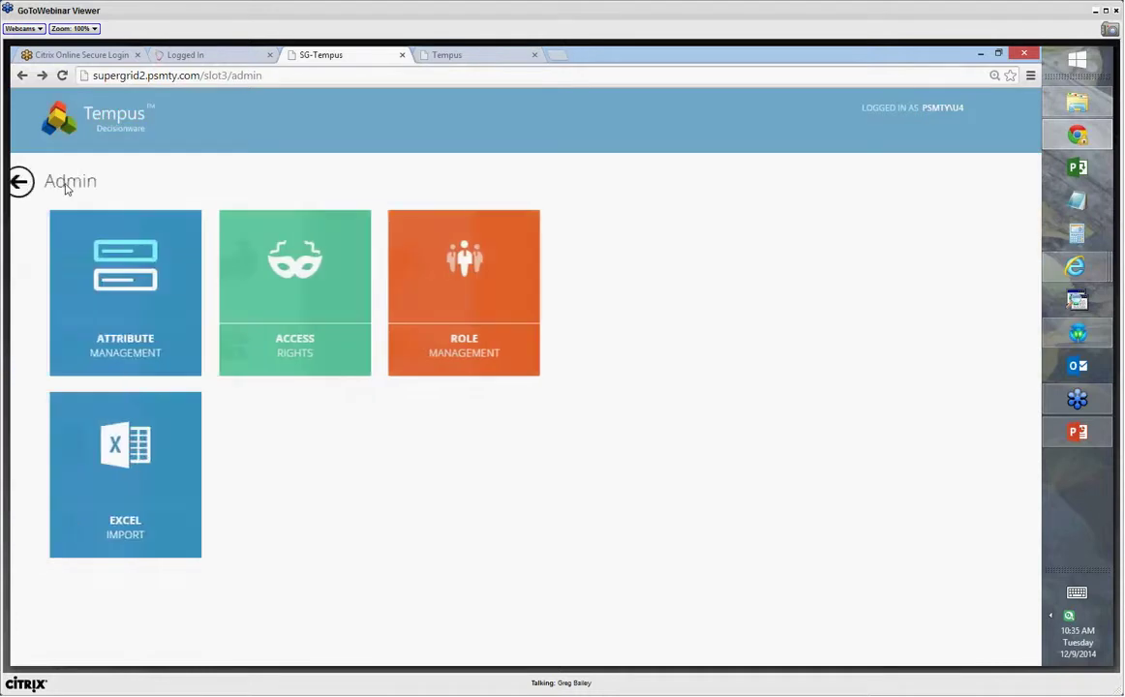
click(356, 288)
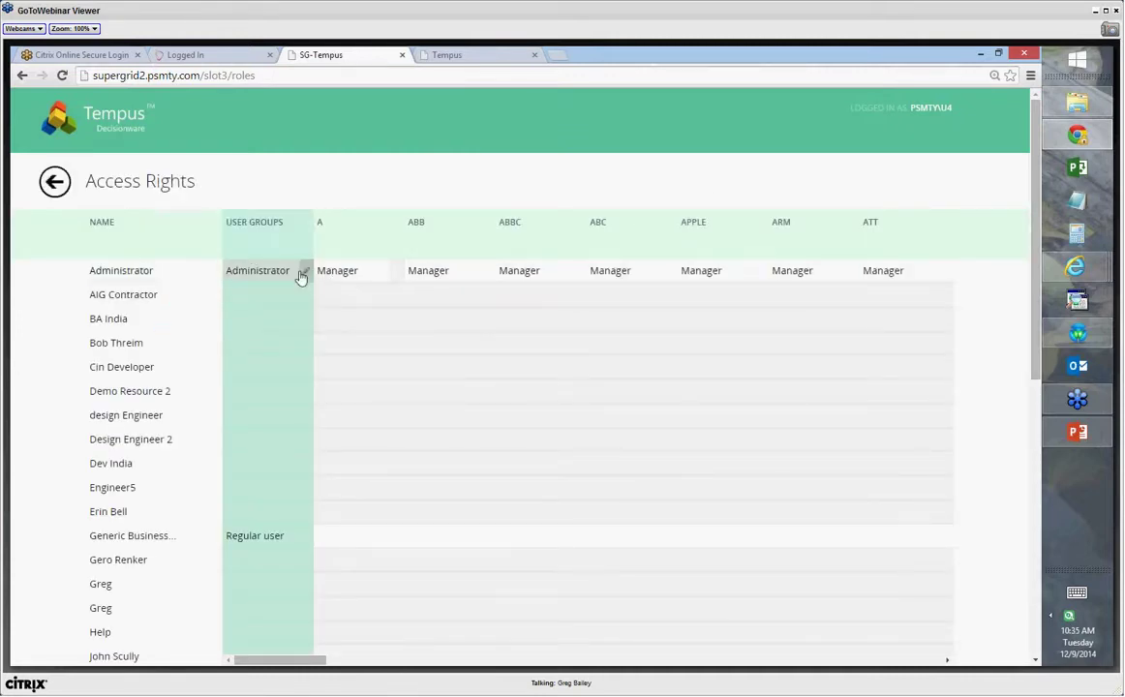
mouse_move(297, 280)
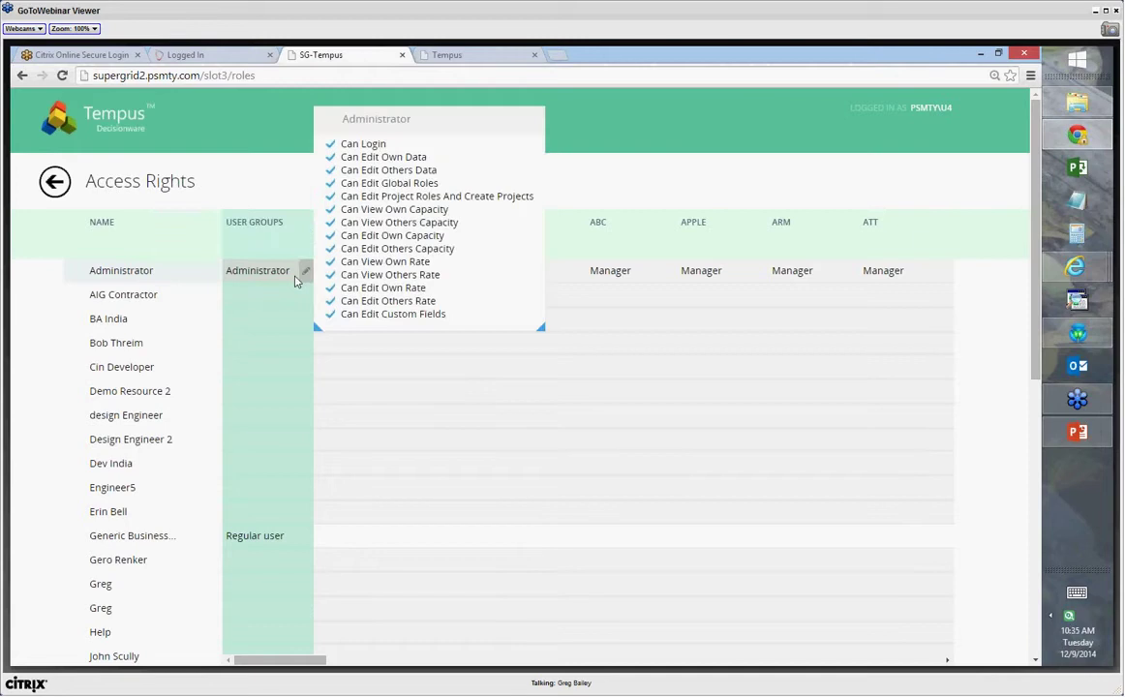
click(55, 183)
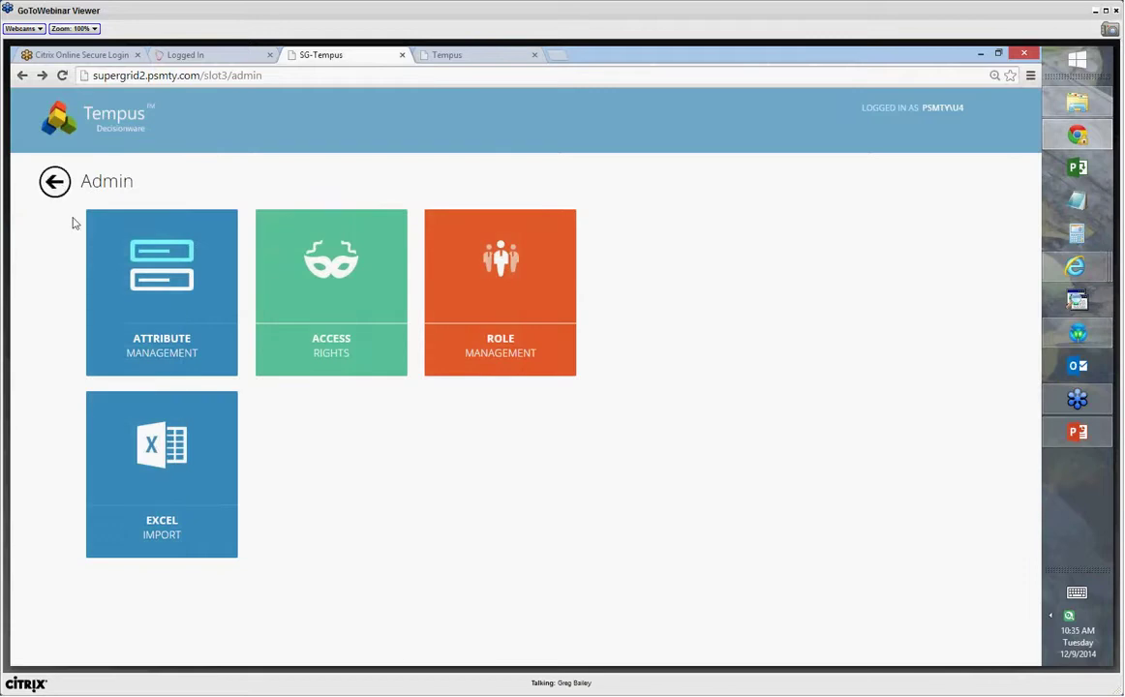
Define a new project attribute named Location with the Selection type.
click(165, 281)
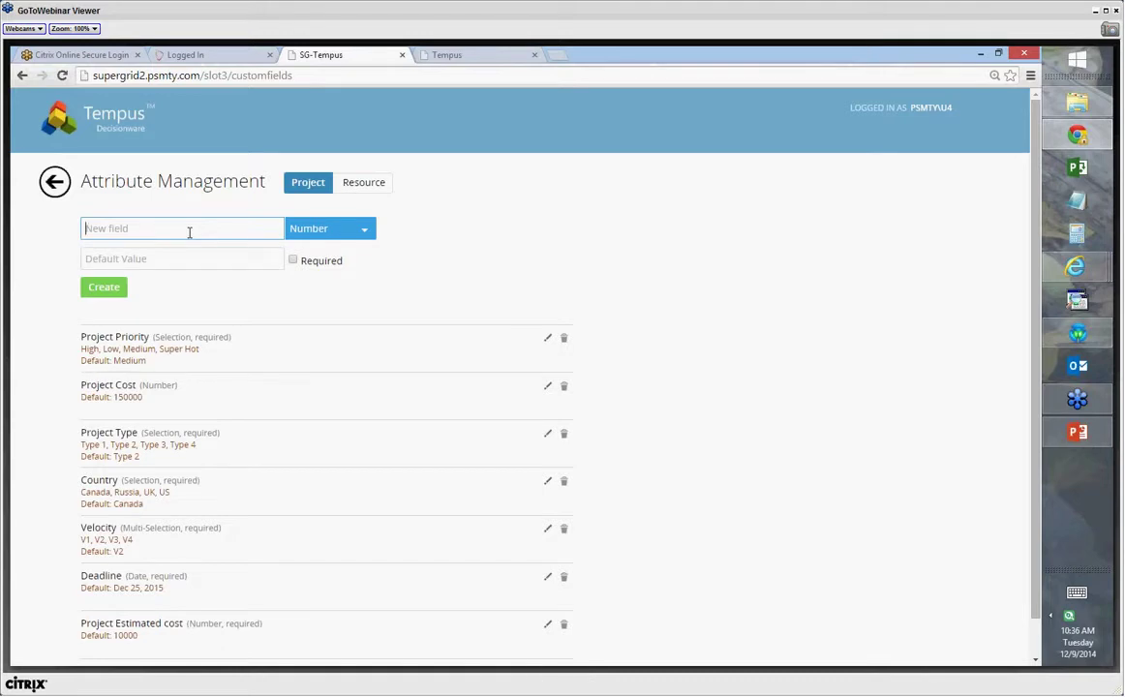
text(Location)
click(334, 229)
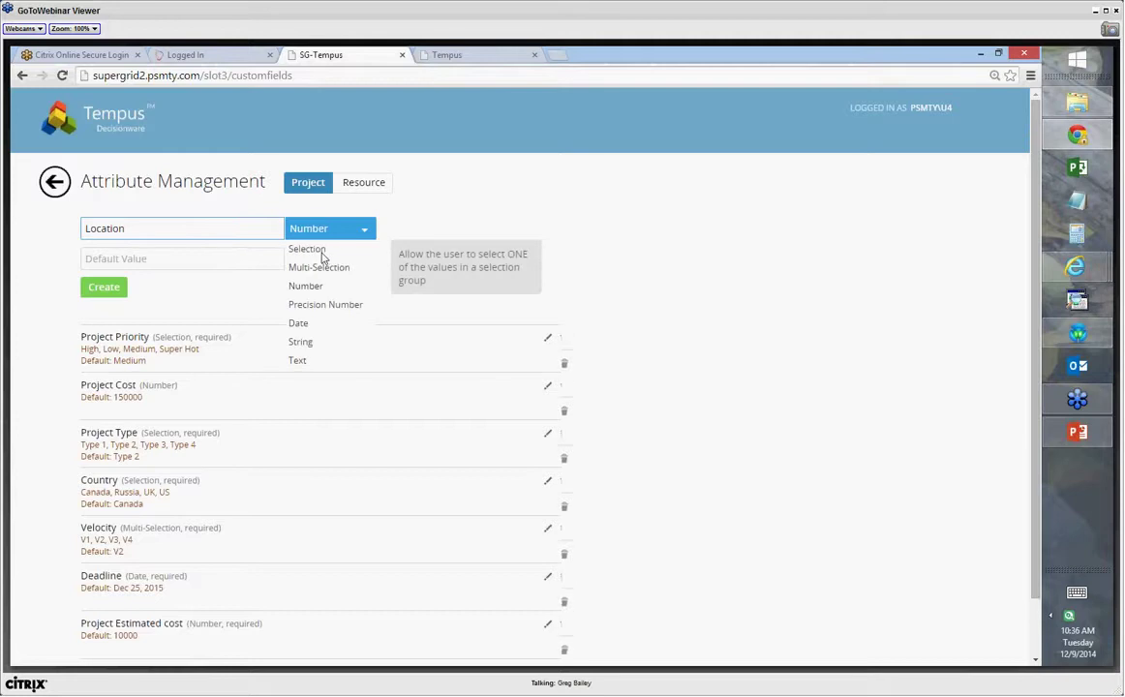
click(322, 250)
Give the Location attribute the selectable values USA, UK, Belize and Israel, and create it.
click(210, 257)
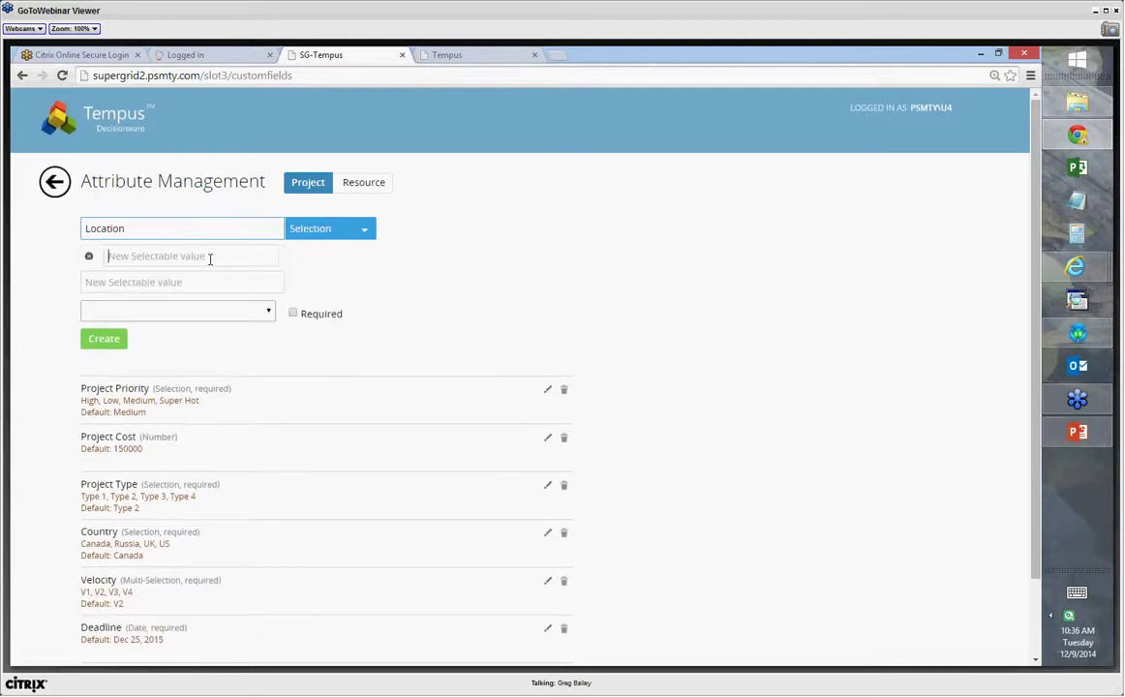
text(USA)
click(204, 282)
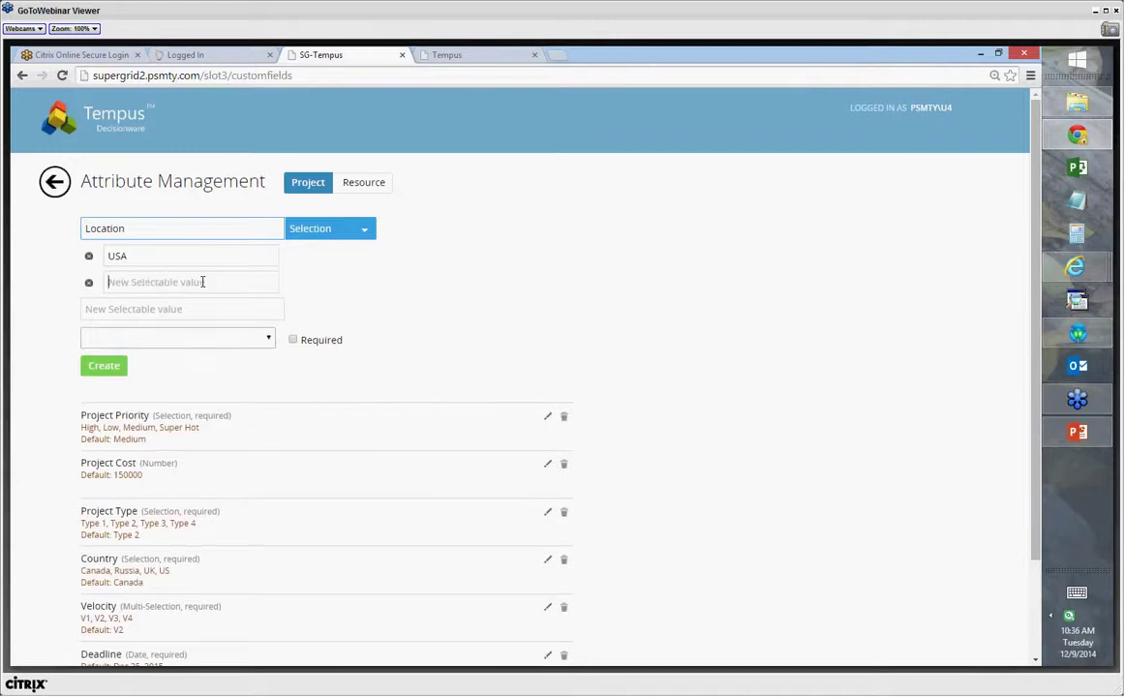
text(UK)
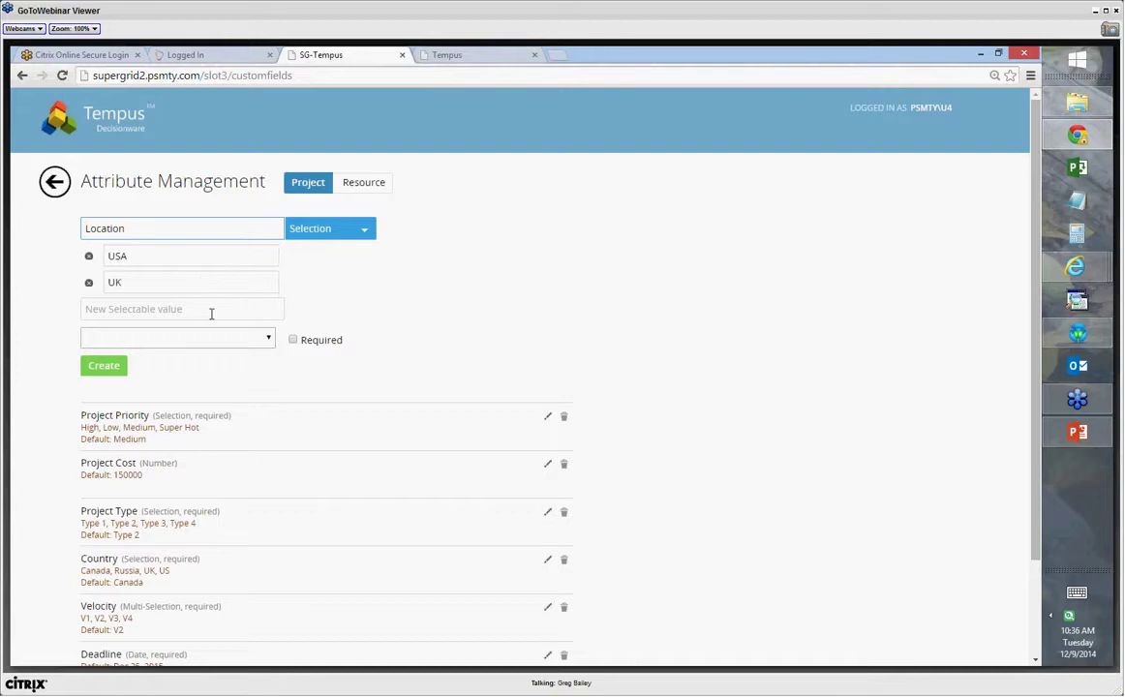
click(201, 310)
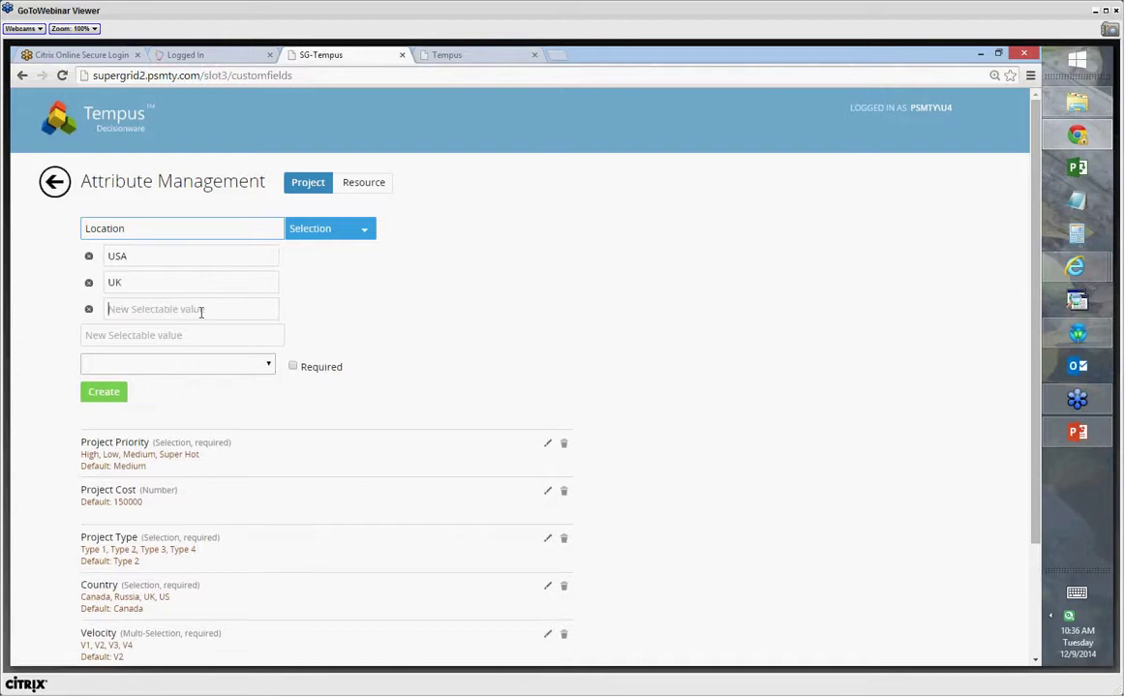
text(Beliz)
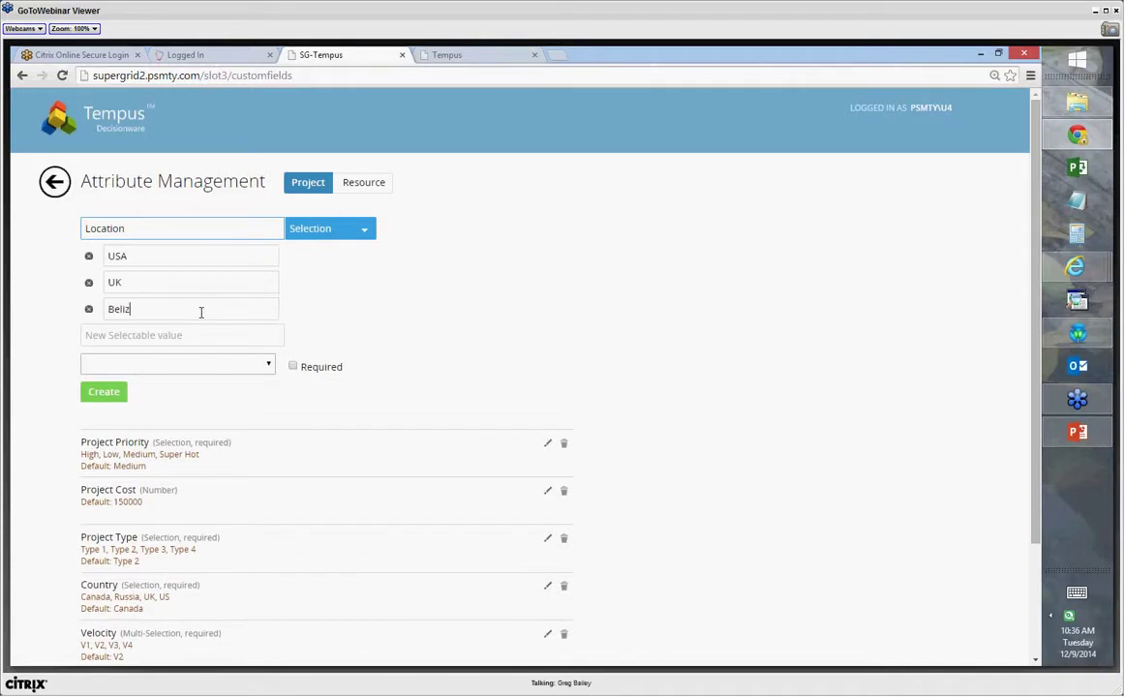
text(e)
click(178, 332)
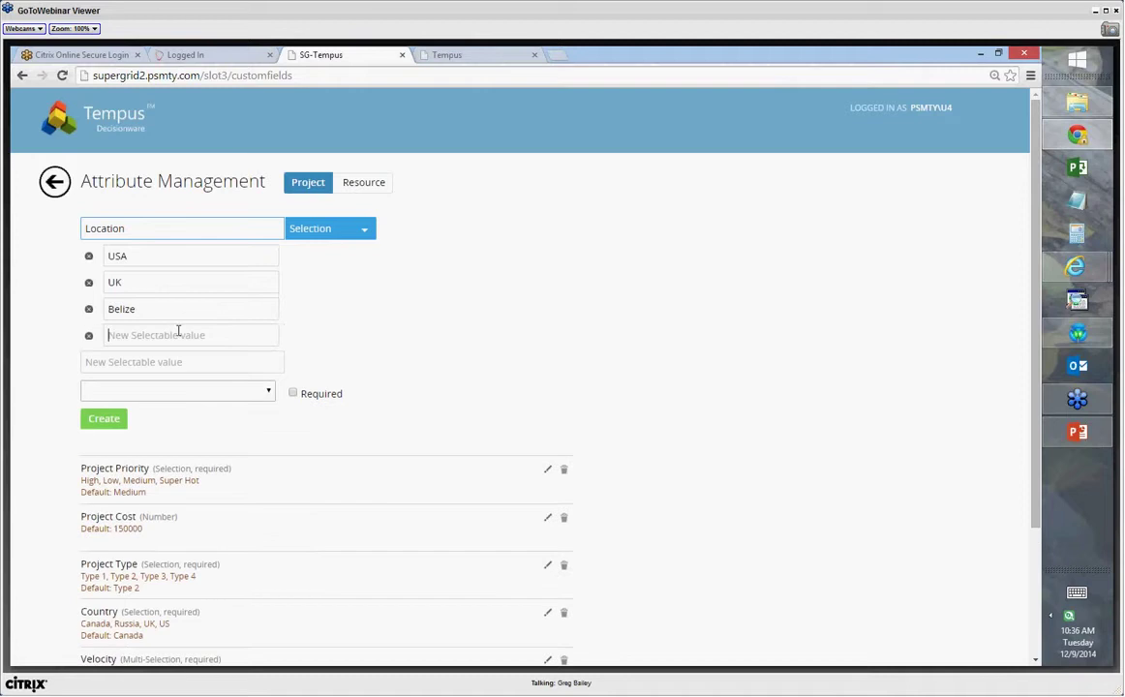
text(Israel)
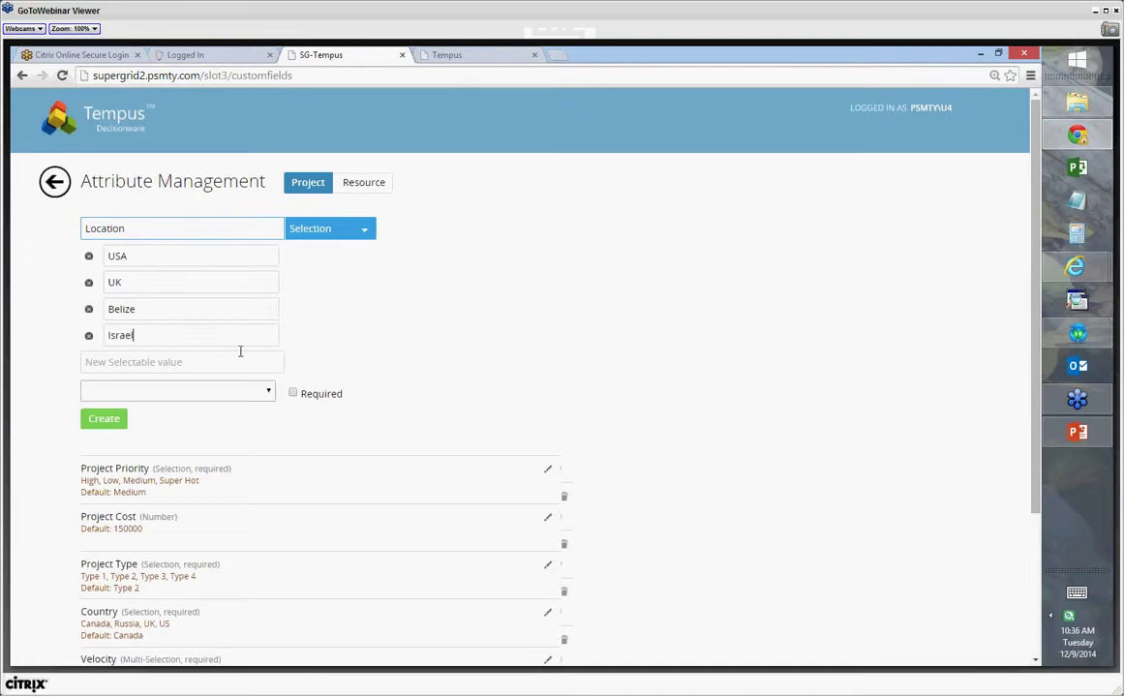
click(240, 353)
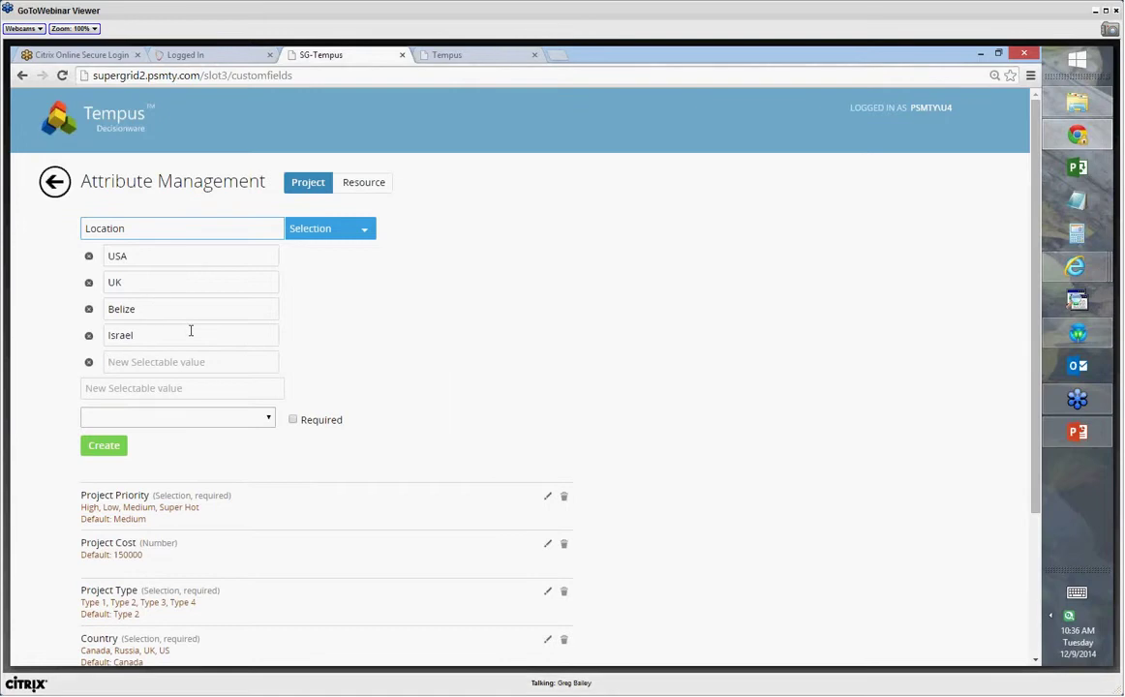
click(104, 446)
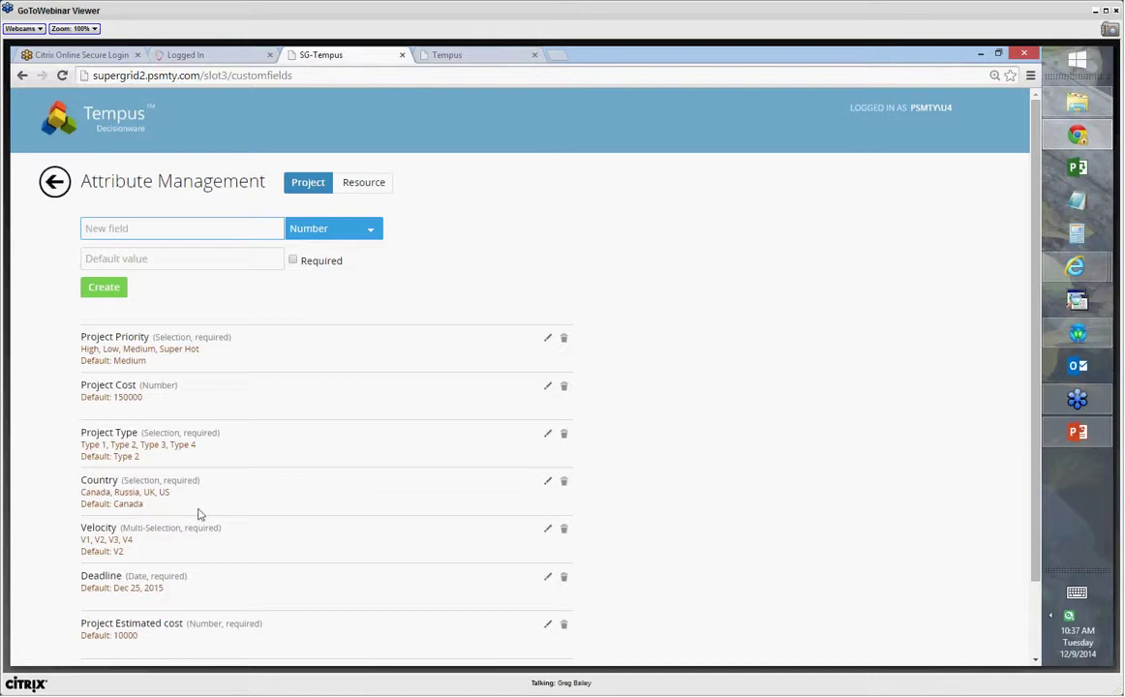
Review the project attribute list down to Location, and check the resource attributes, including Position Role.
scroll(695, 493, down, 2)
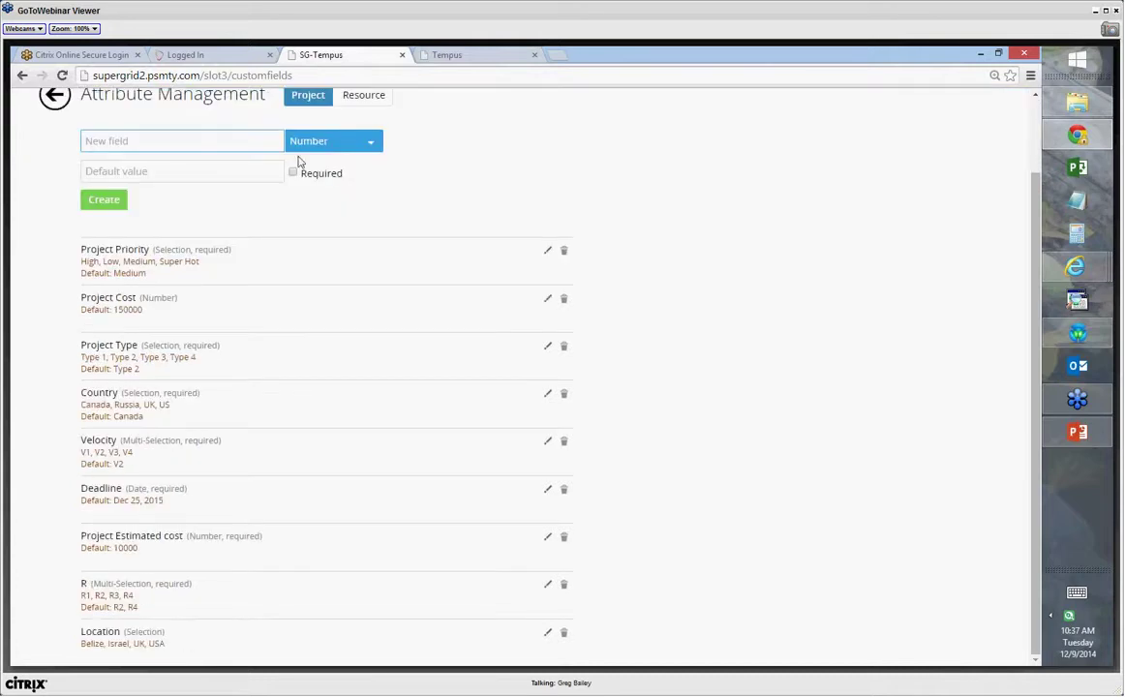
click(337, 96)
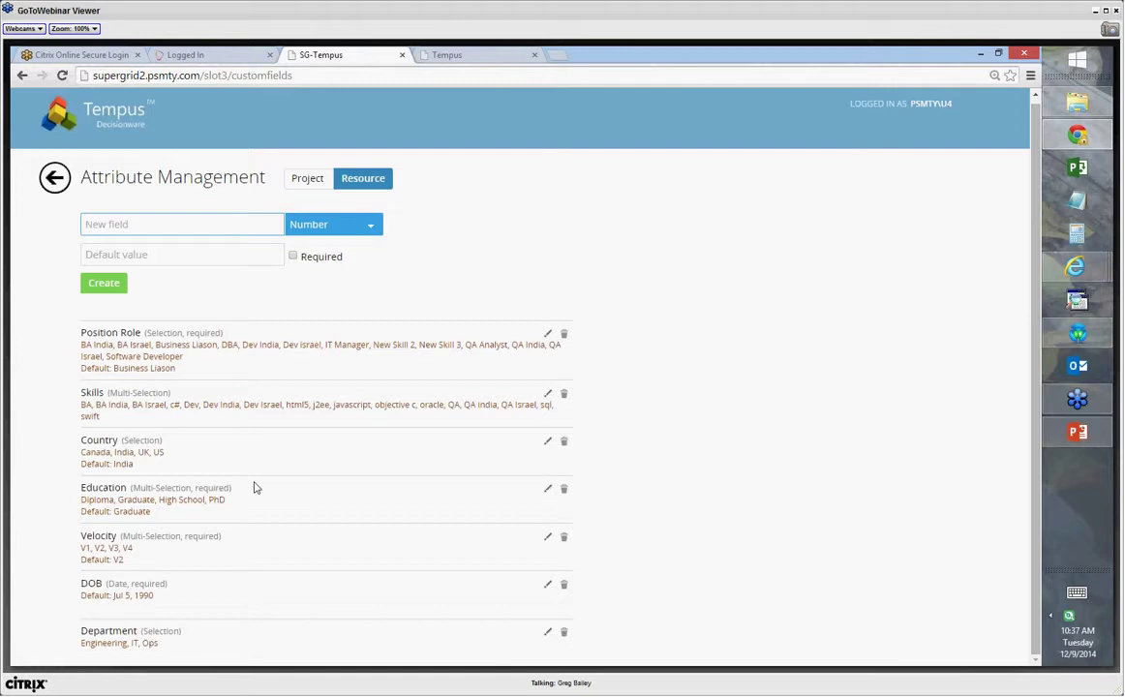
click(548, 334)
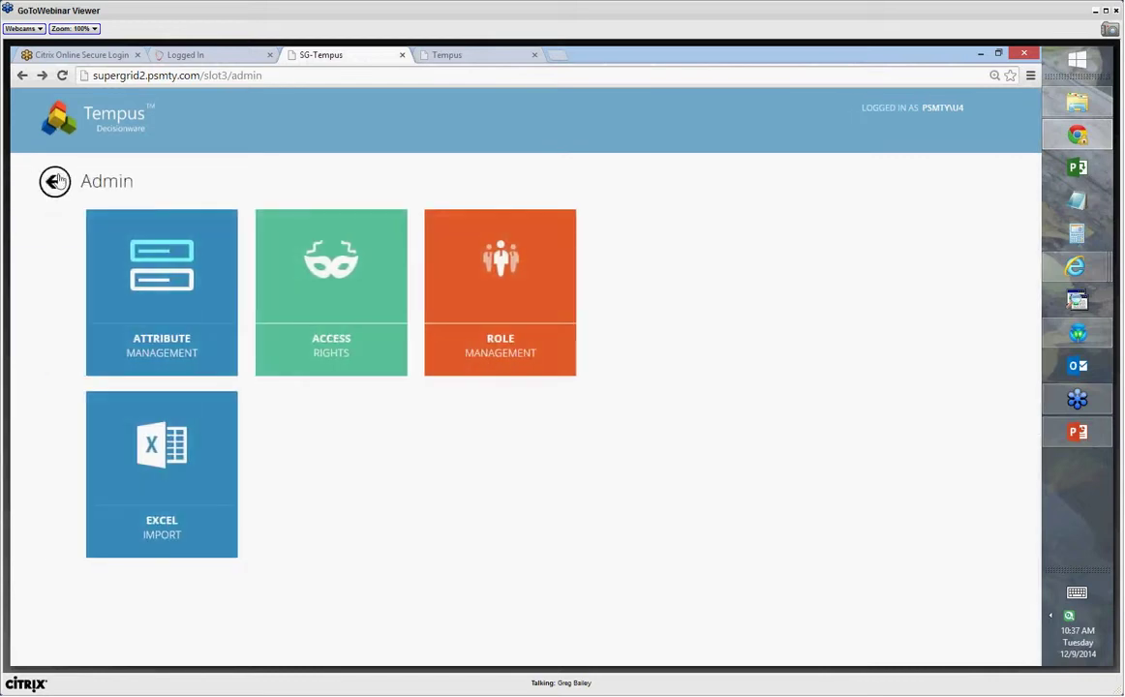
Add the Skills column to the Resource Management list and bring up the available views.
click(58, 179)
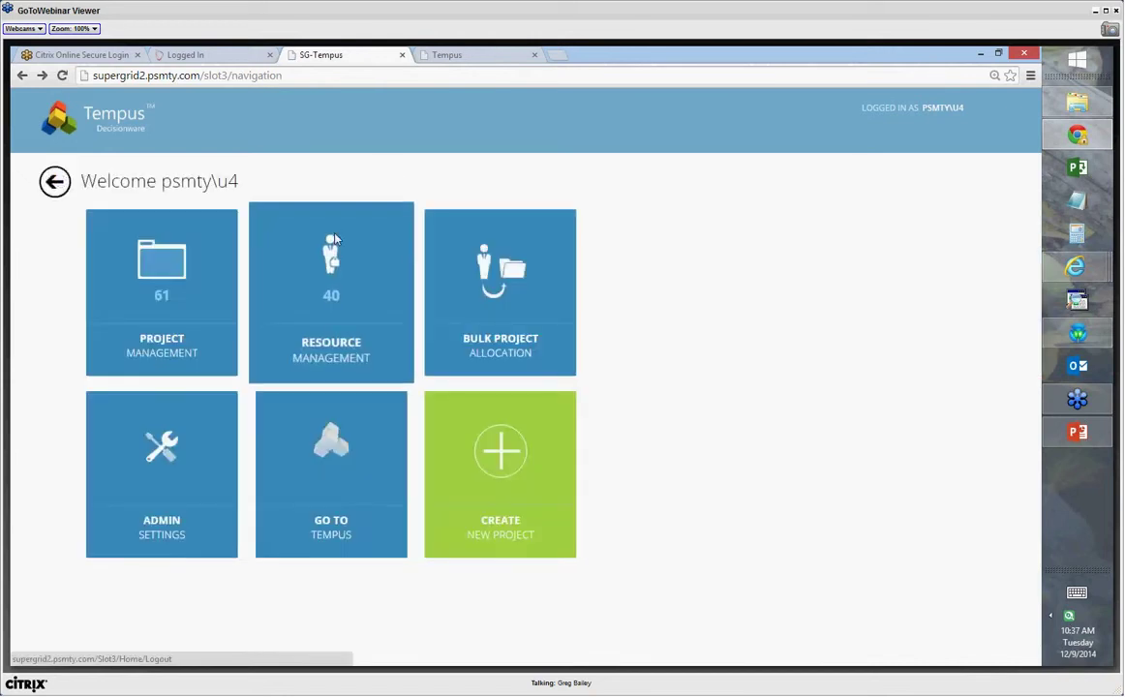
click(303, 211)
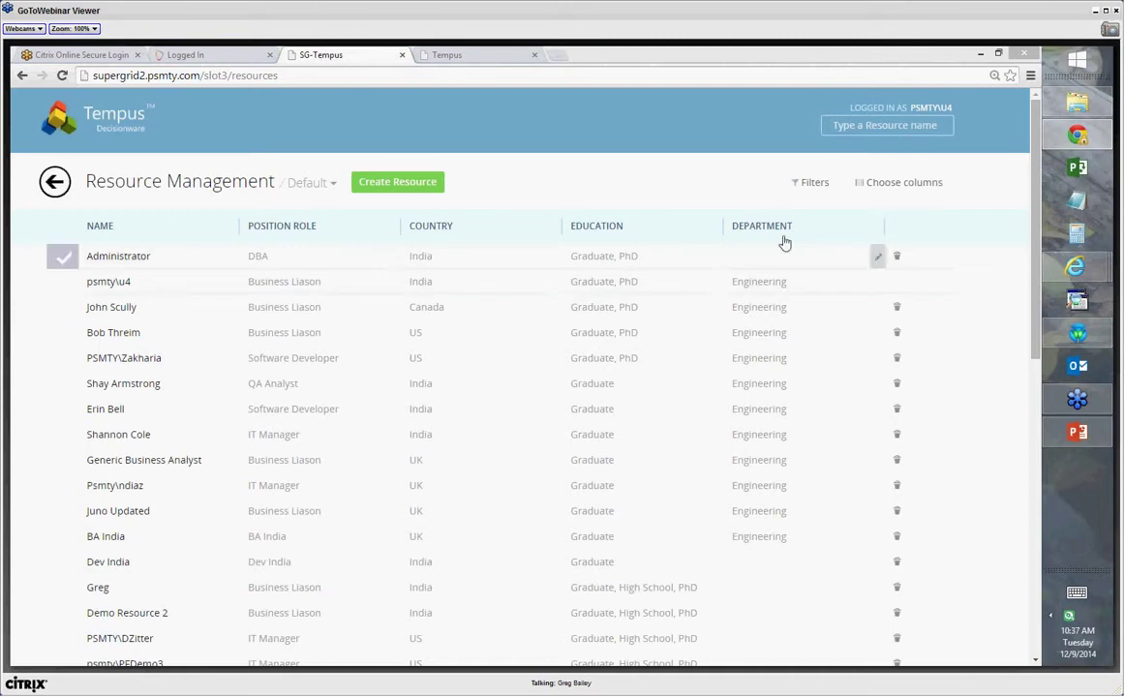
click(887, 184)
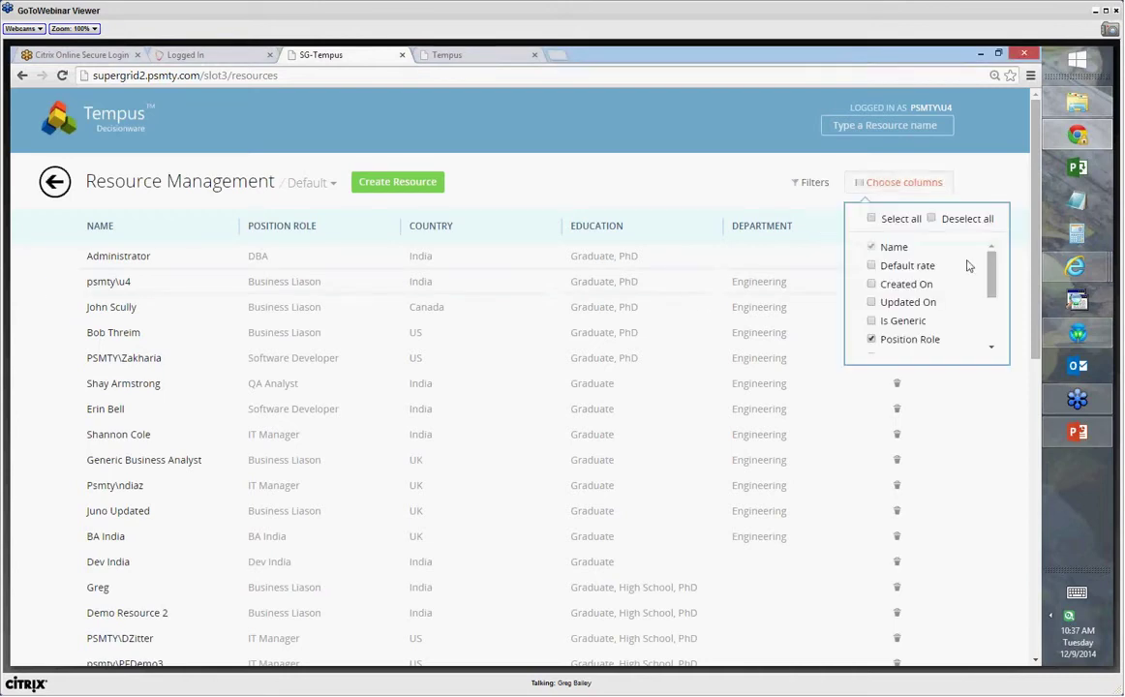
scroll(993, 306, down, 3)
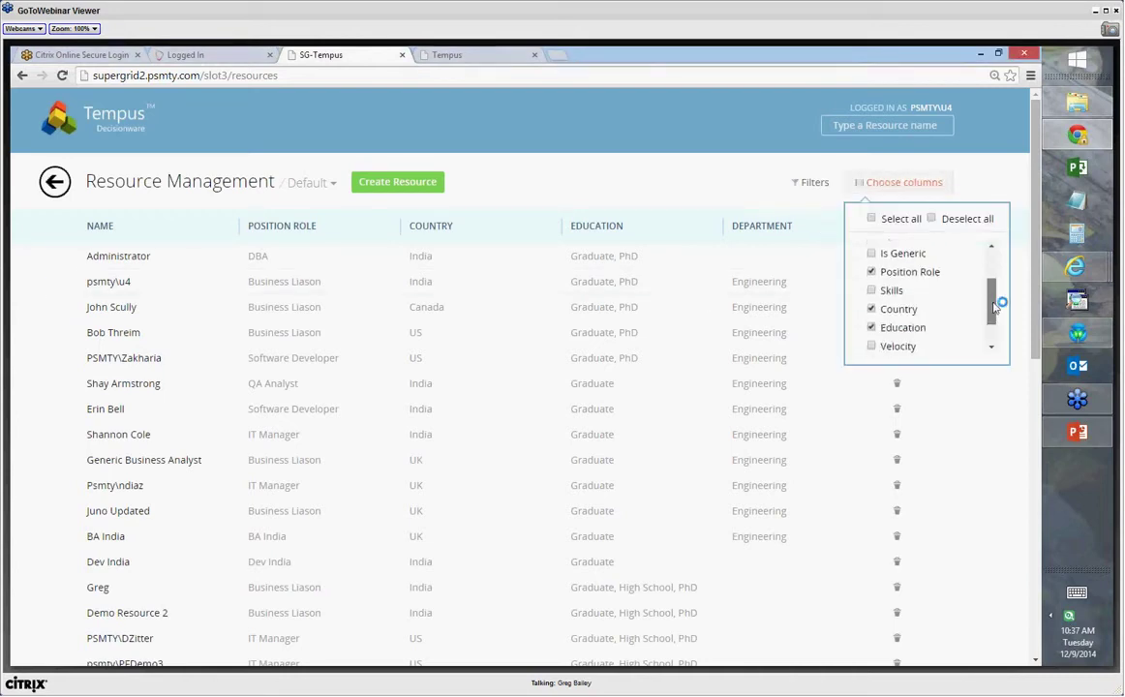
click(871, 278)
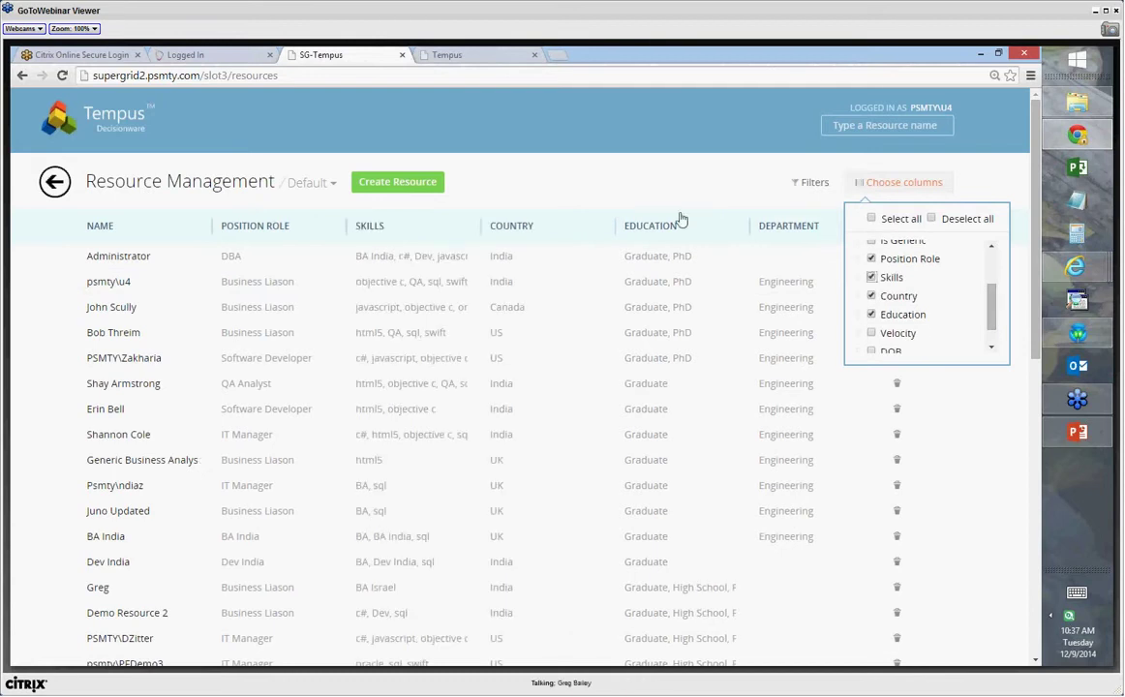
click(719, 187)
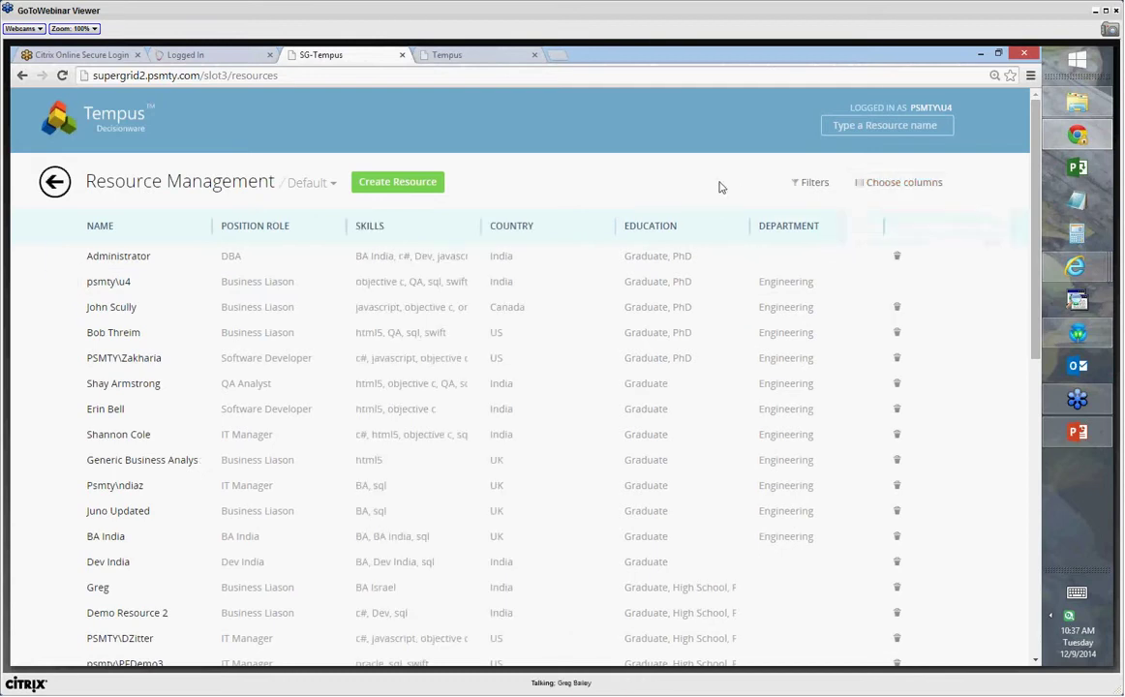
click(331, 184)
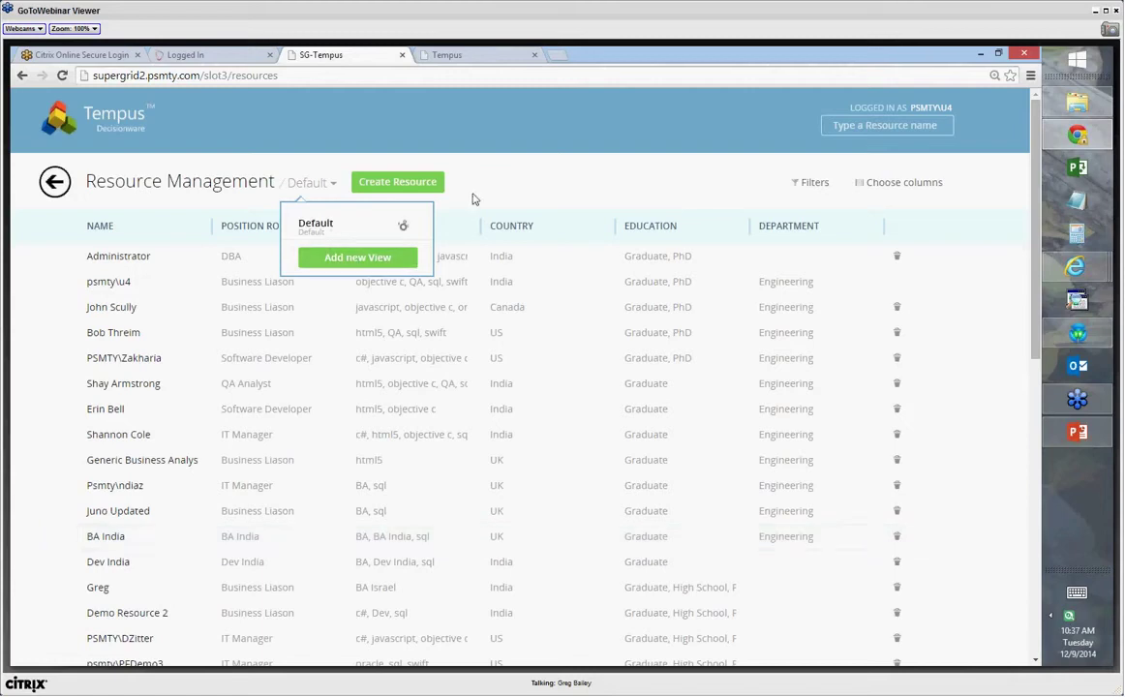
Bulk-change the Department of the nine resources in the second to tenth rows to Ops and save the change.
click(63, 281)
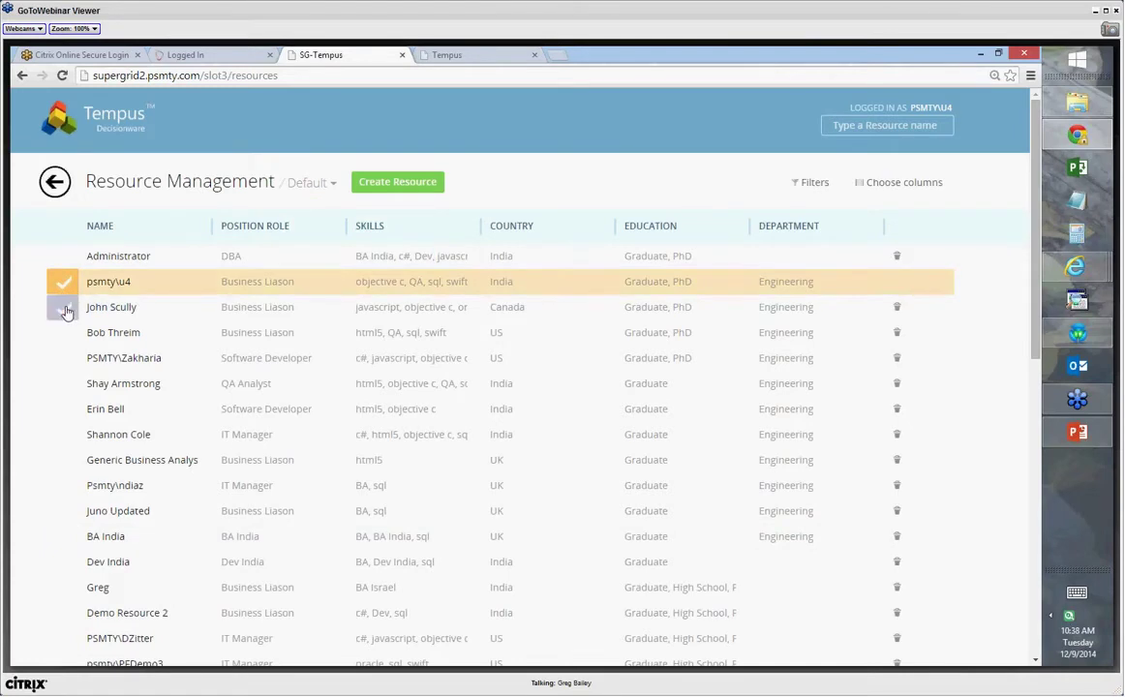
click(63, 307)
click(63, 332)
click(63, 358)
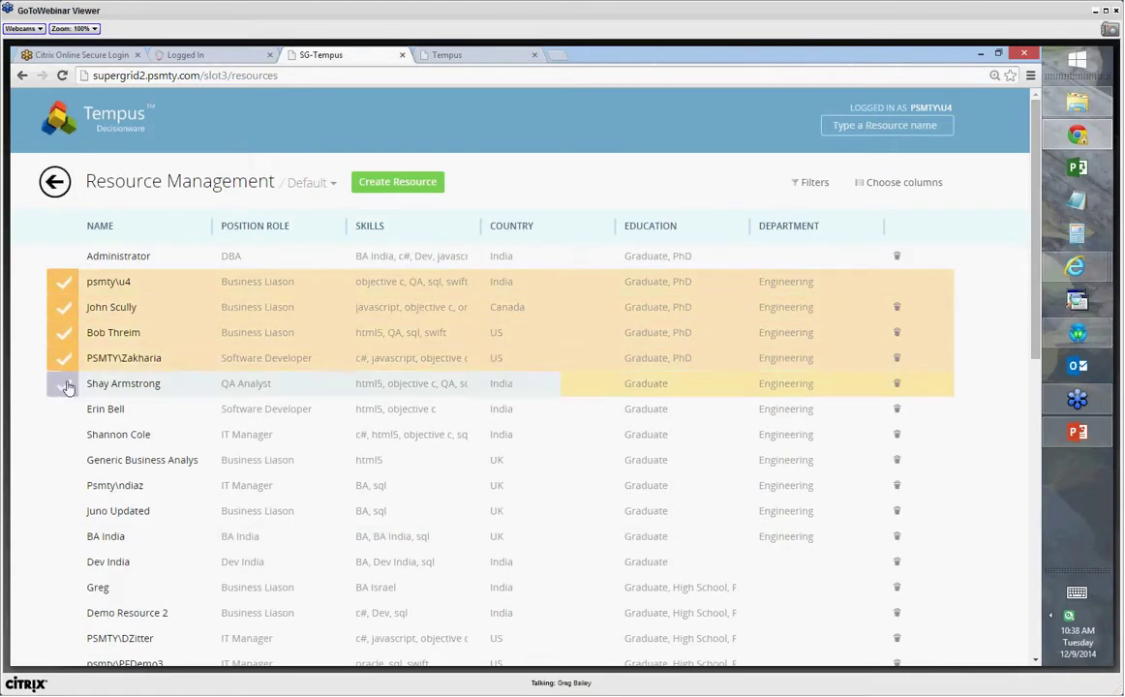
click(63, 383)
click(63, 409)
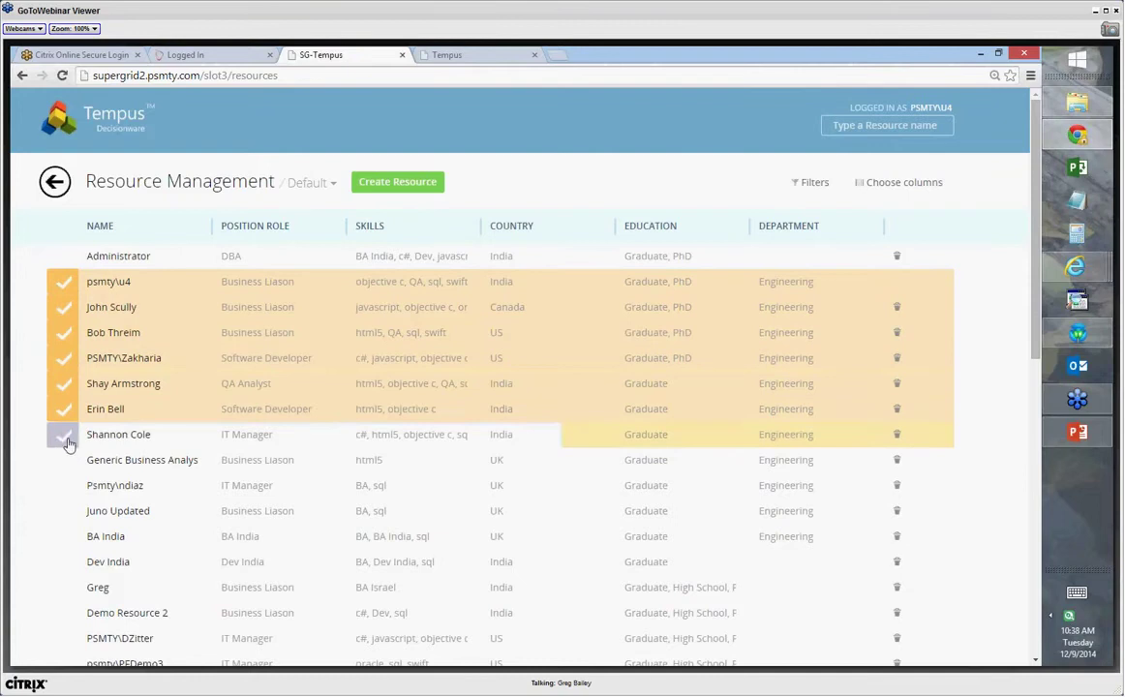
click(63, 435)
click(63, 459)
click(63, 485)
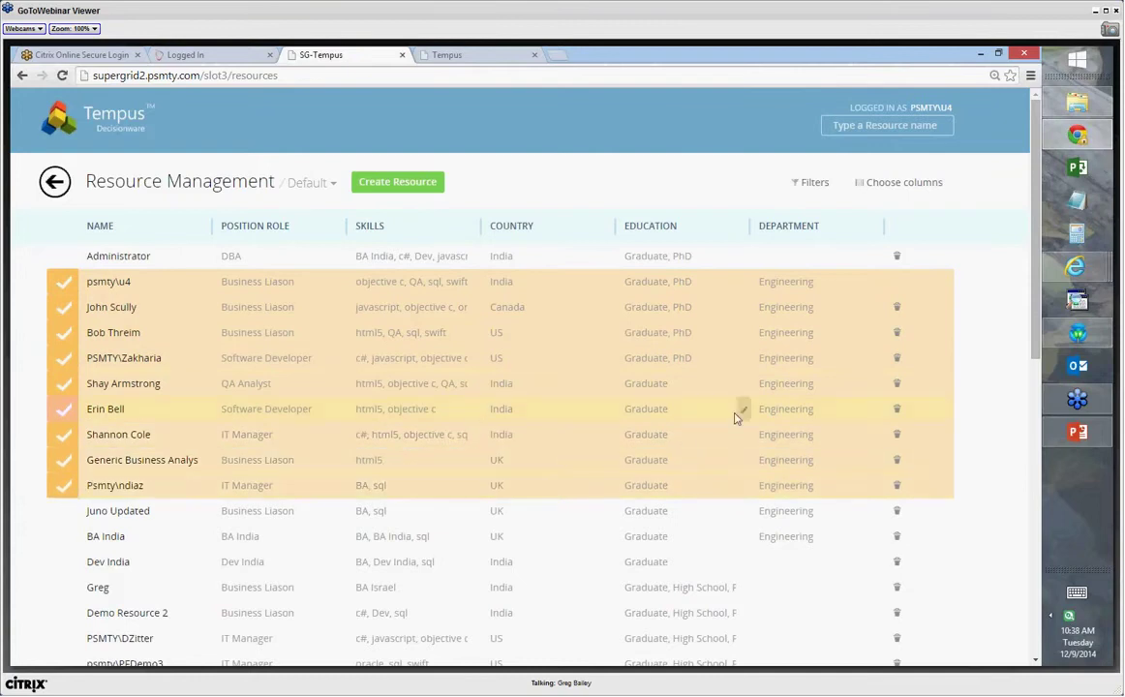
click(875, 284)
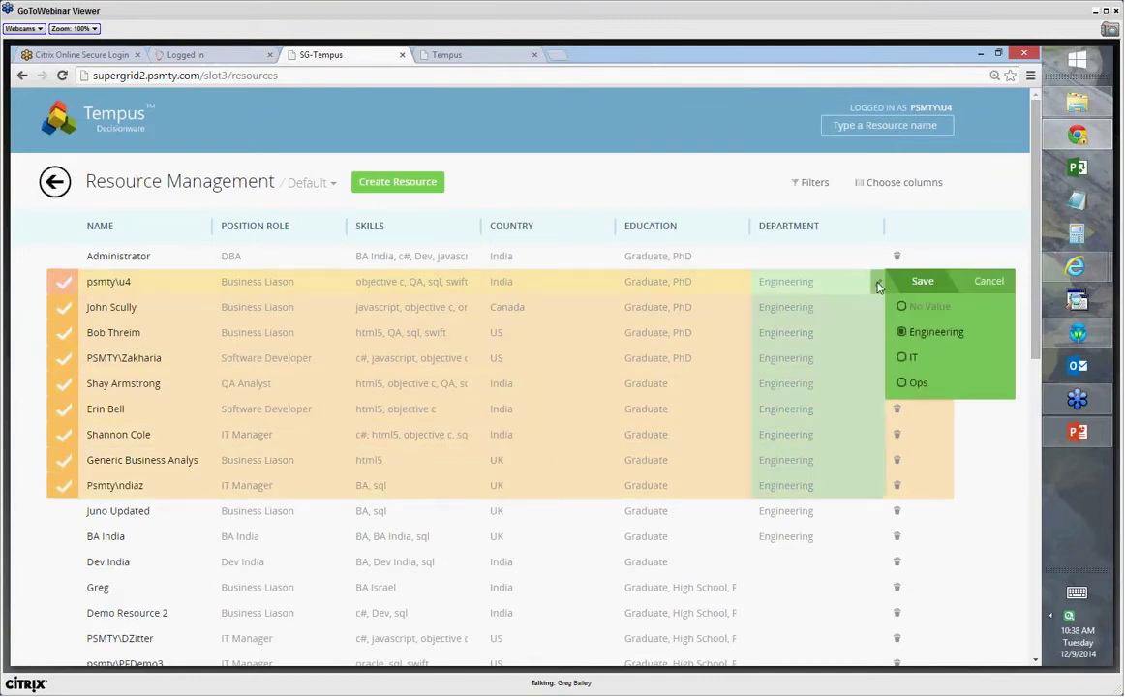
click(902, 384)
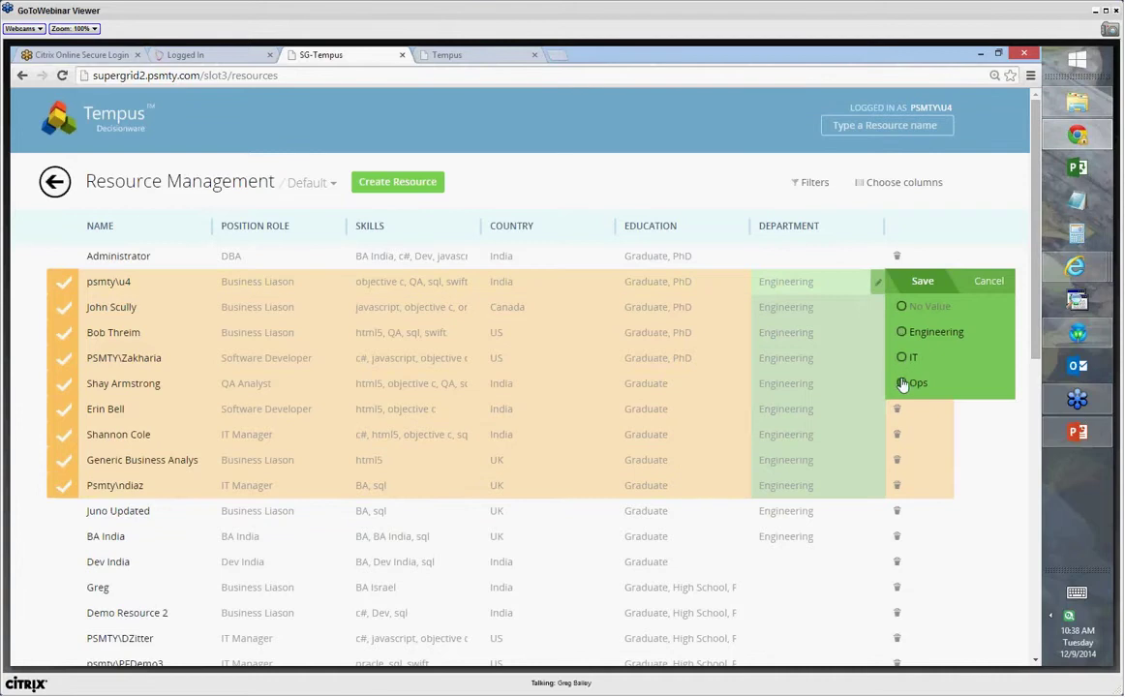
click(919, 282)
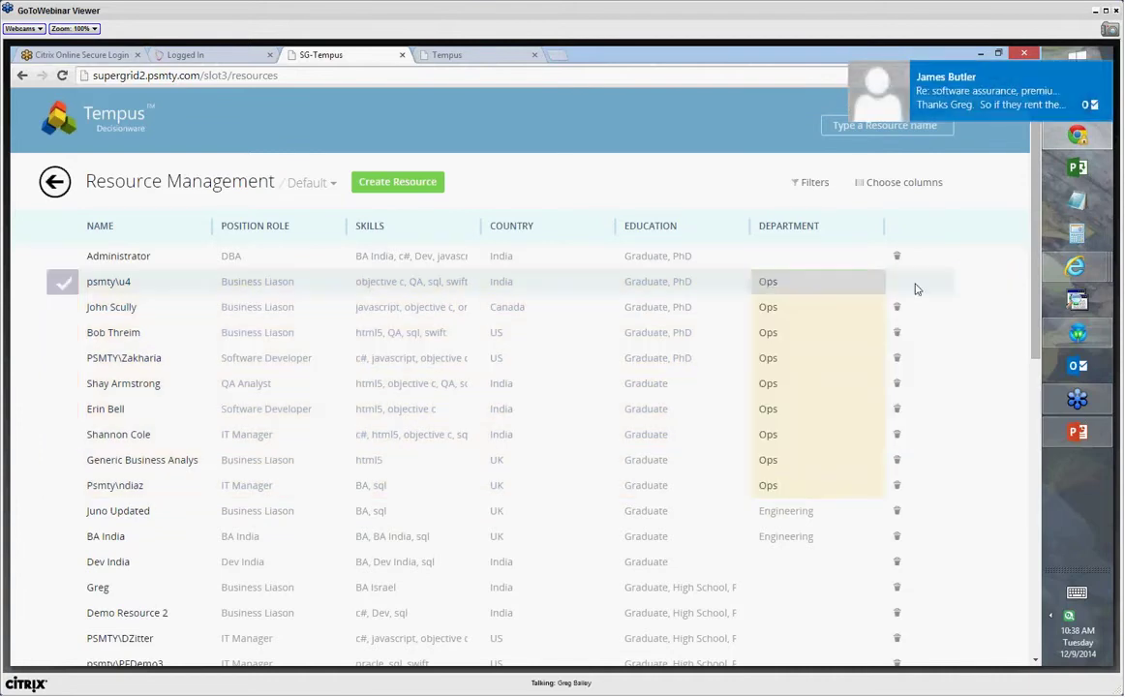
click(1104, 72)
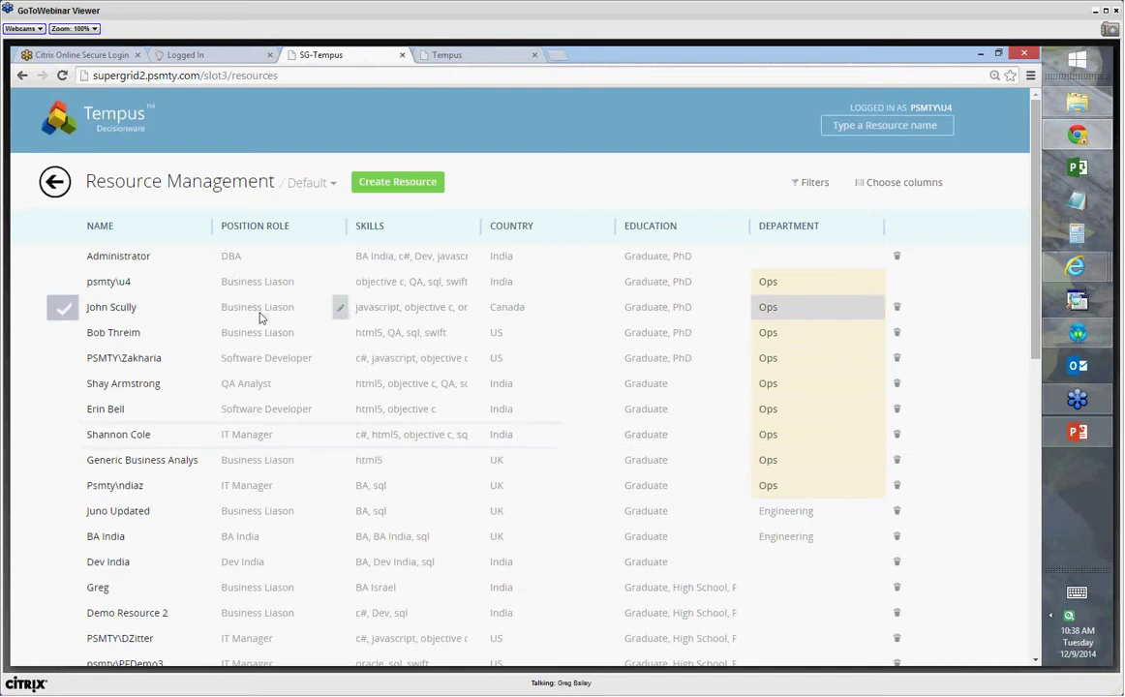
Open Bulk Project Allocation and set the assignment period from Dec 2014 to Nov 2018.
click(54, 183)
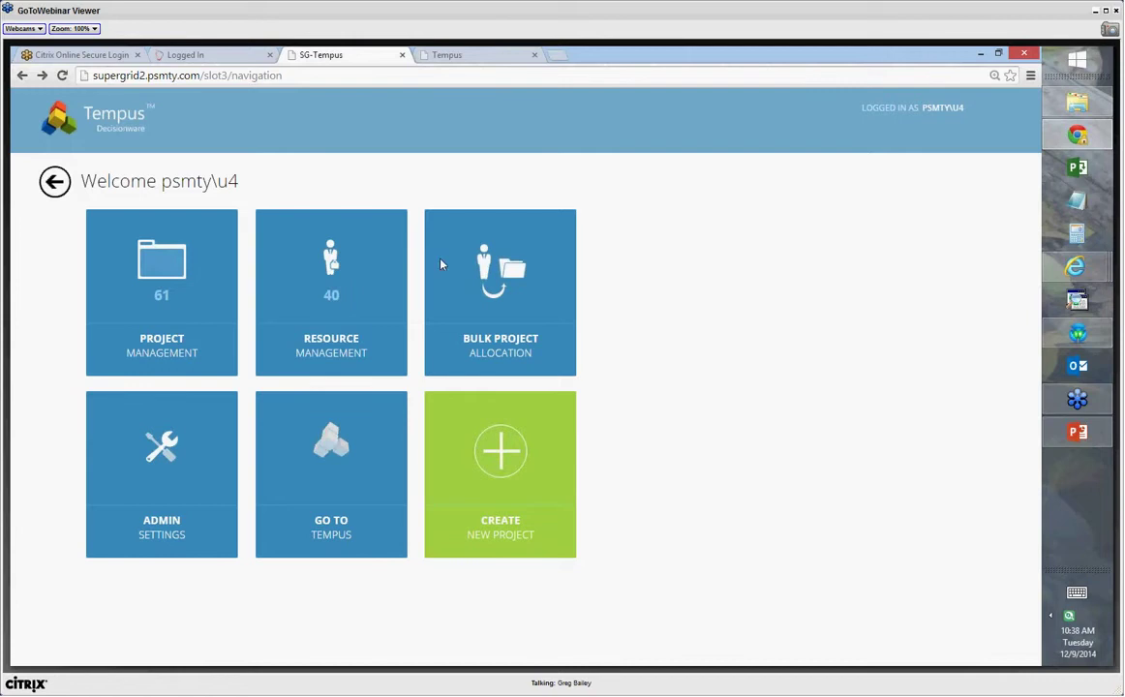
click(500, 282)
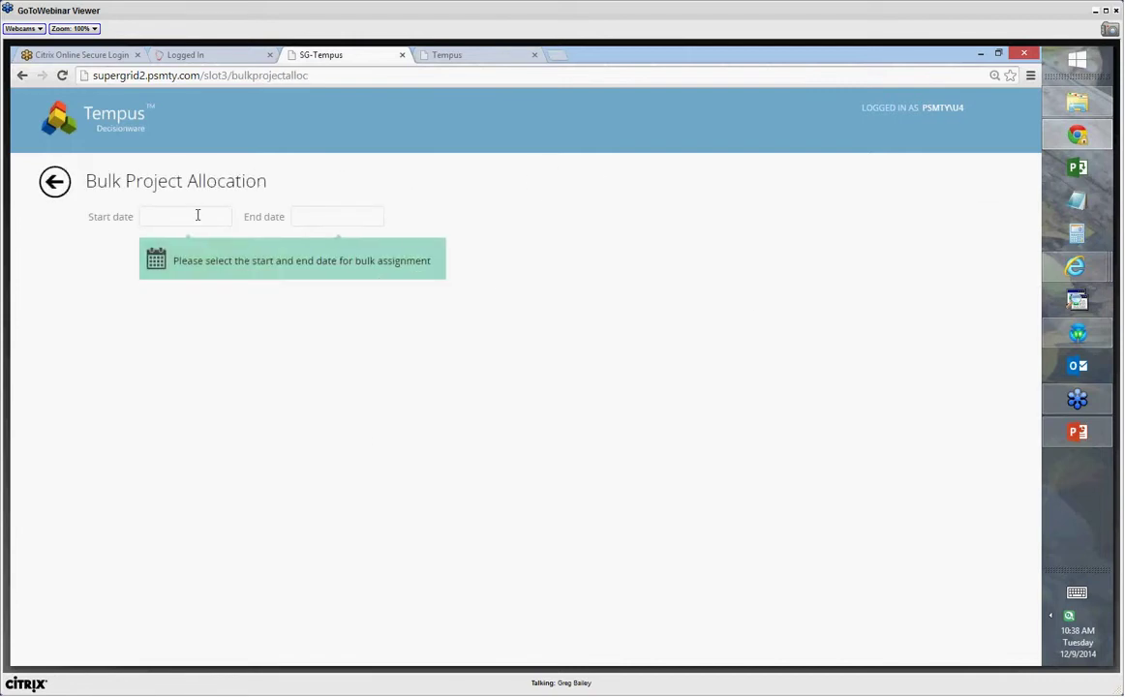
click(197, 216)
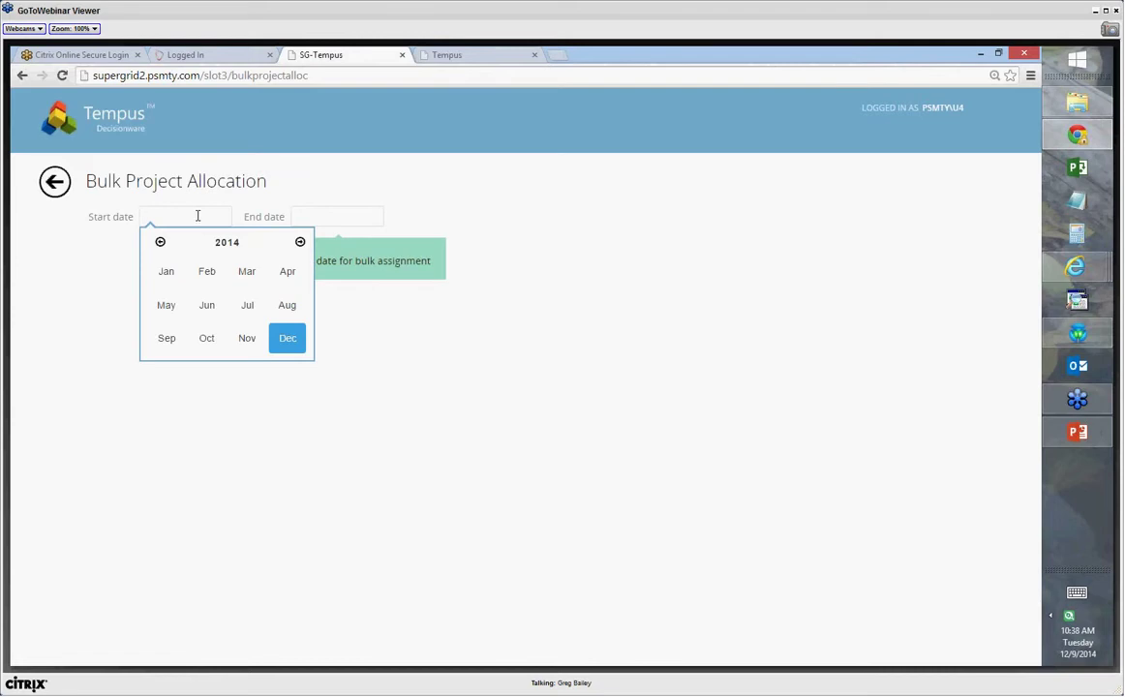
click(287, 338)
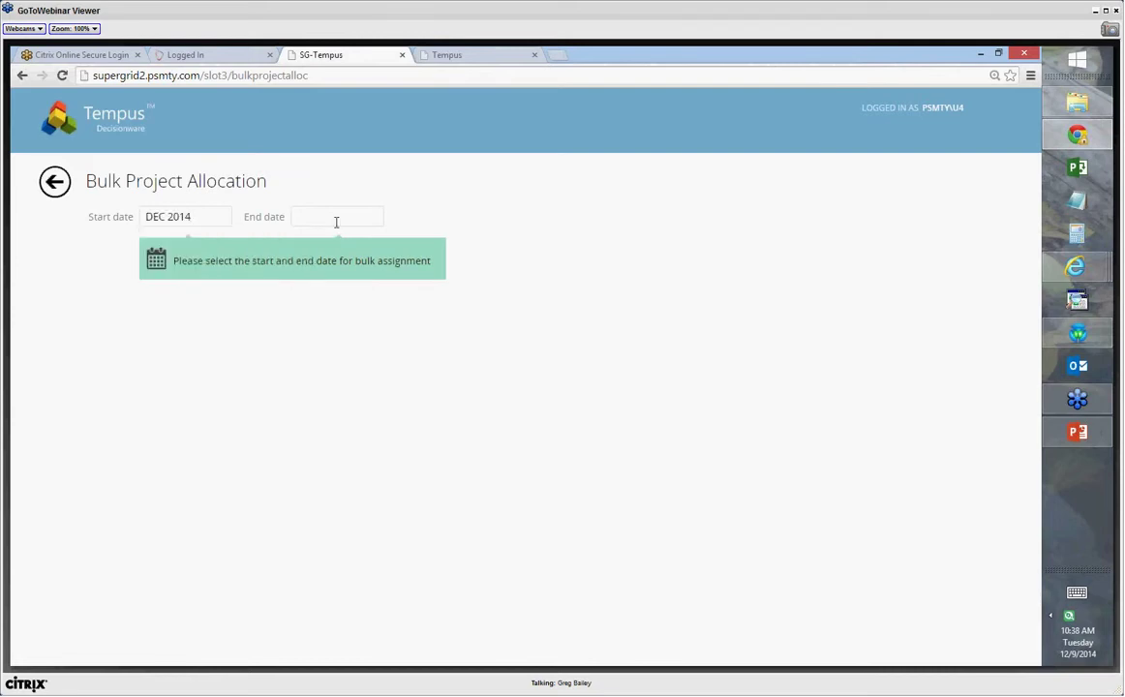
click(355, 214)
click(451, 242)
click(451, 242)
click(451, 242)
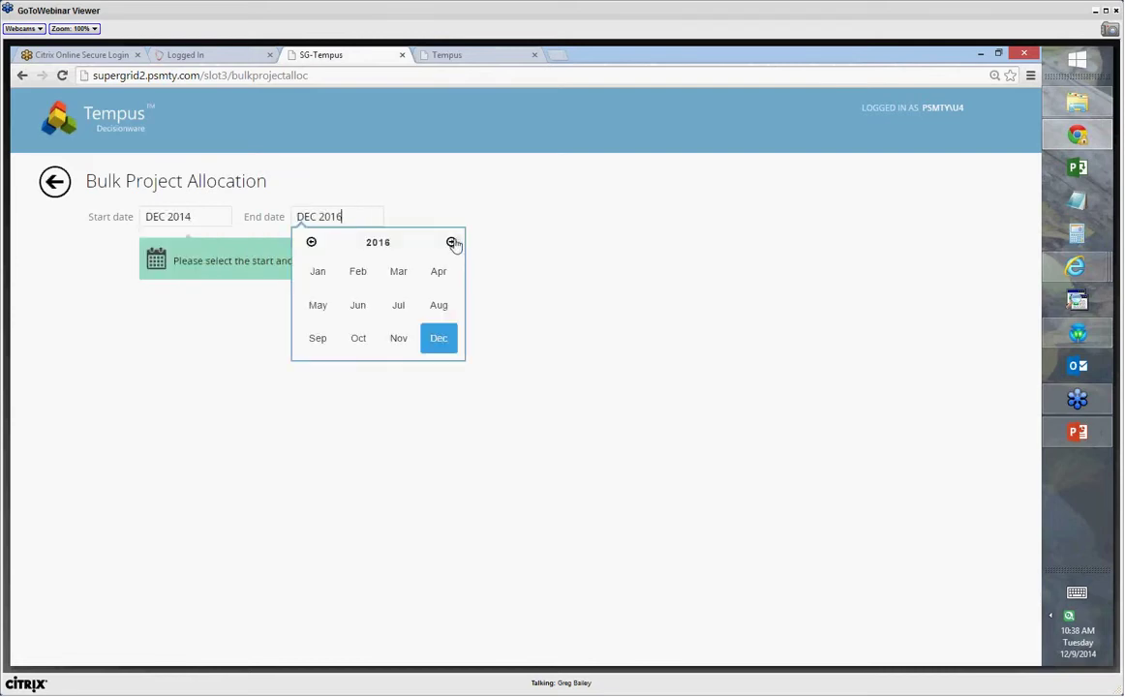
click(451, 242)
click(398, 340)
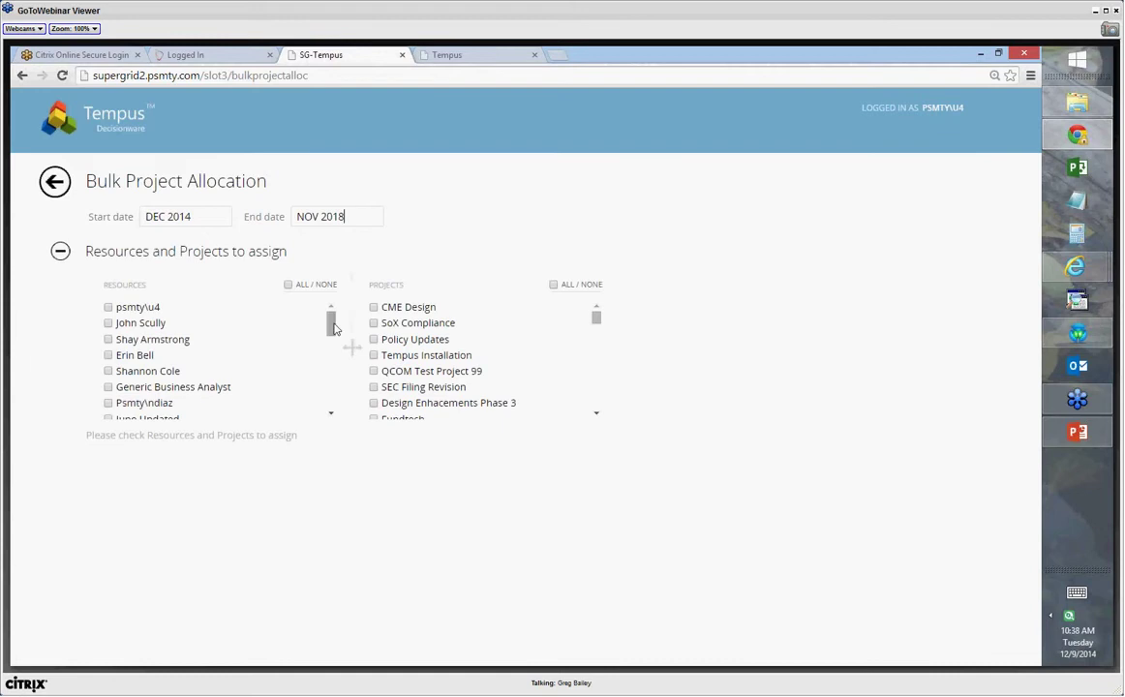
Choose four resources for the bulk assignment and include all projects.
scroll(329, 350, down, 1)
drag(329, 350, 329, 404)
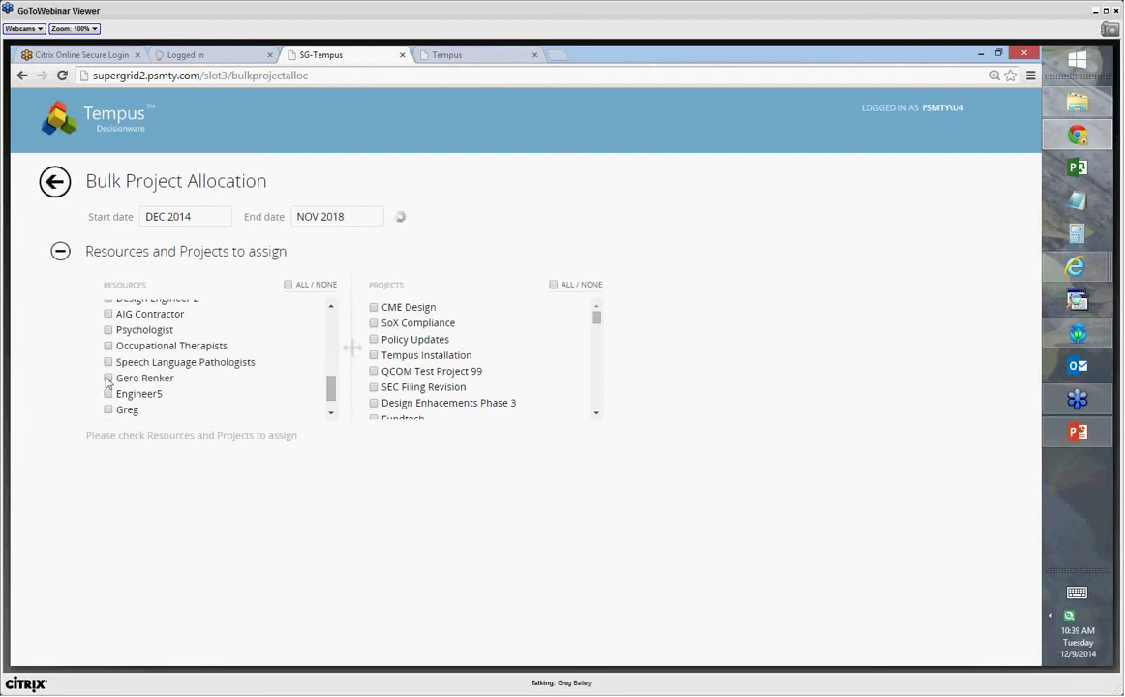
click(108, 379)
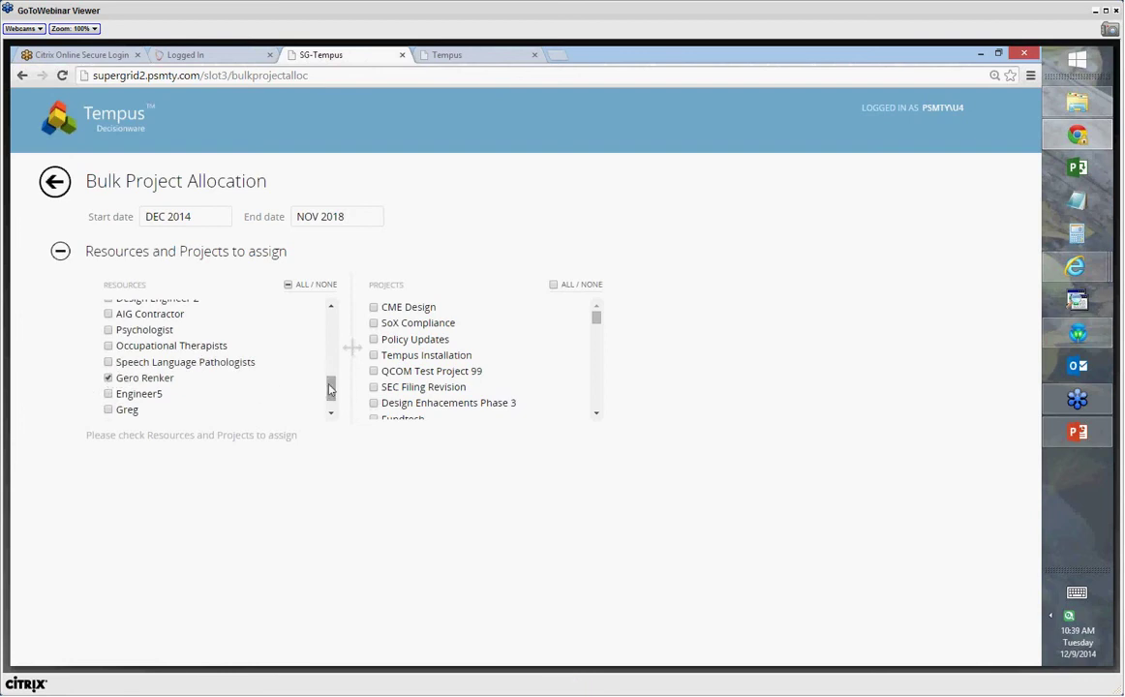
click(109, 411)
drag(331, 382, 330, 349)
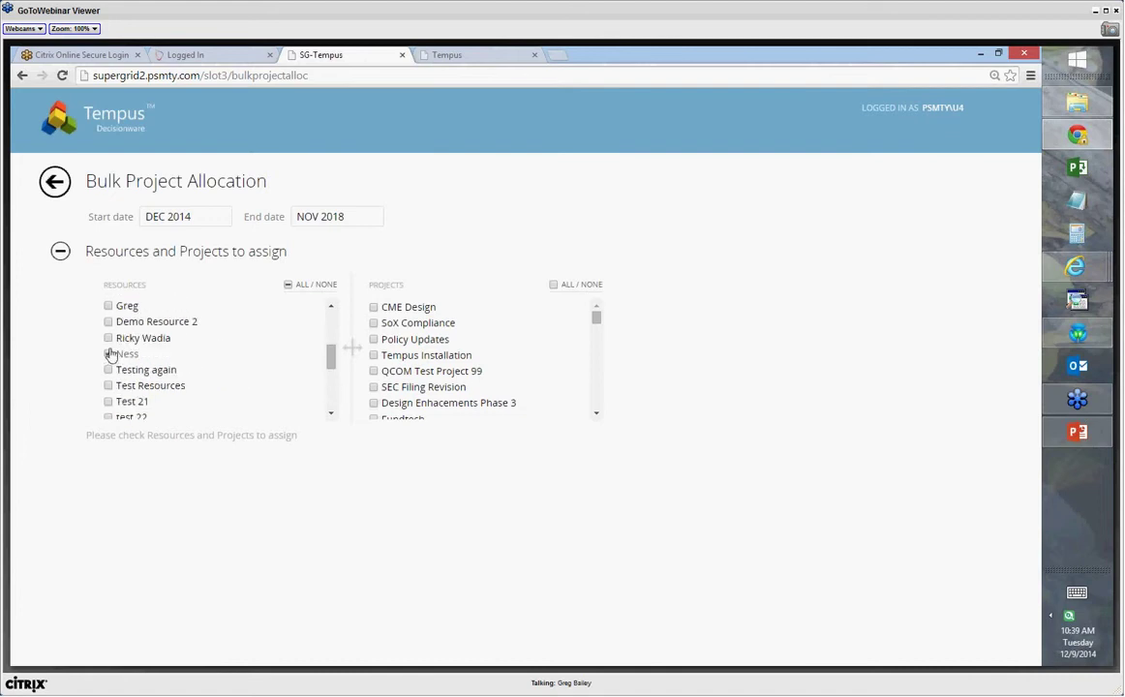
click(109, 339)
click(555, 287)
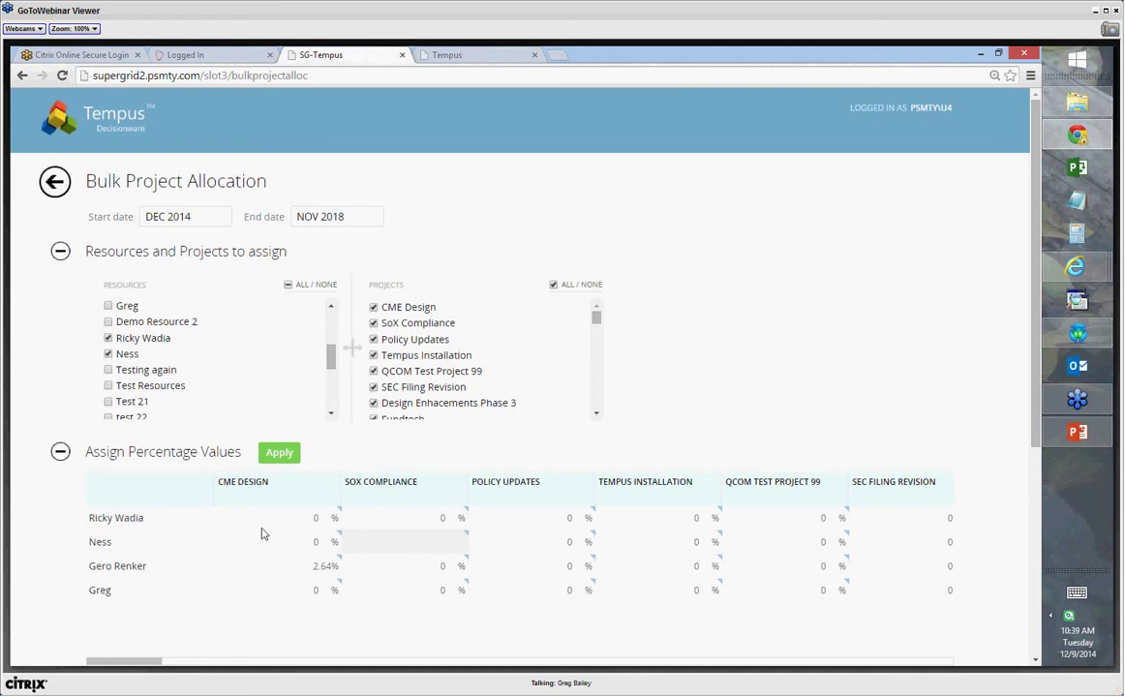
Allocate the first listed resource 10% to CME Design and 20% to SoX Compliance.
click(319, 524)
text(10)
key(BackSpace)
key(BackSpace)
key(BackSpace)
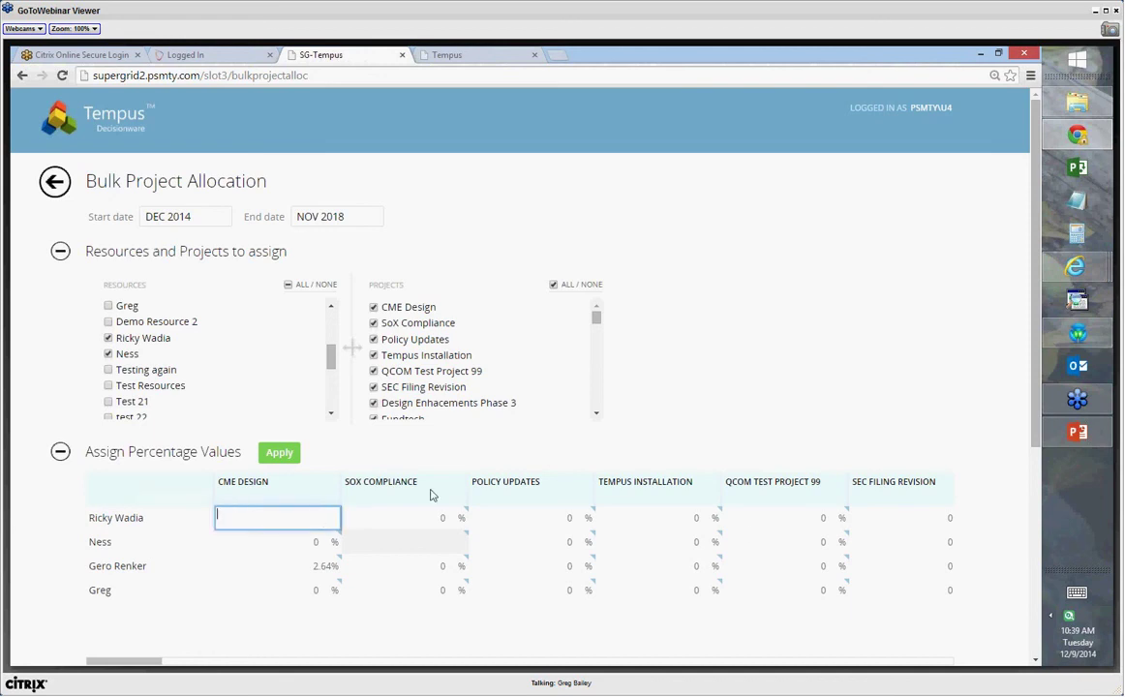
text(10)
click(450, 523)
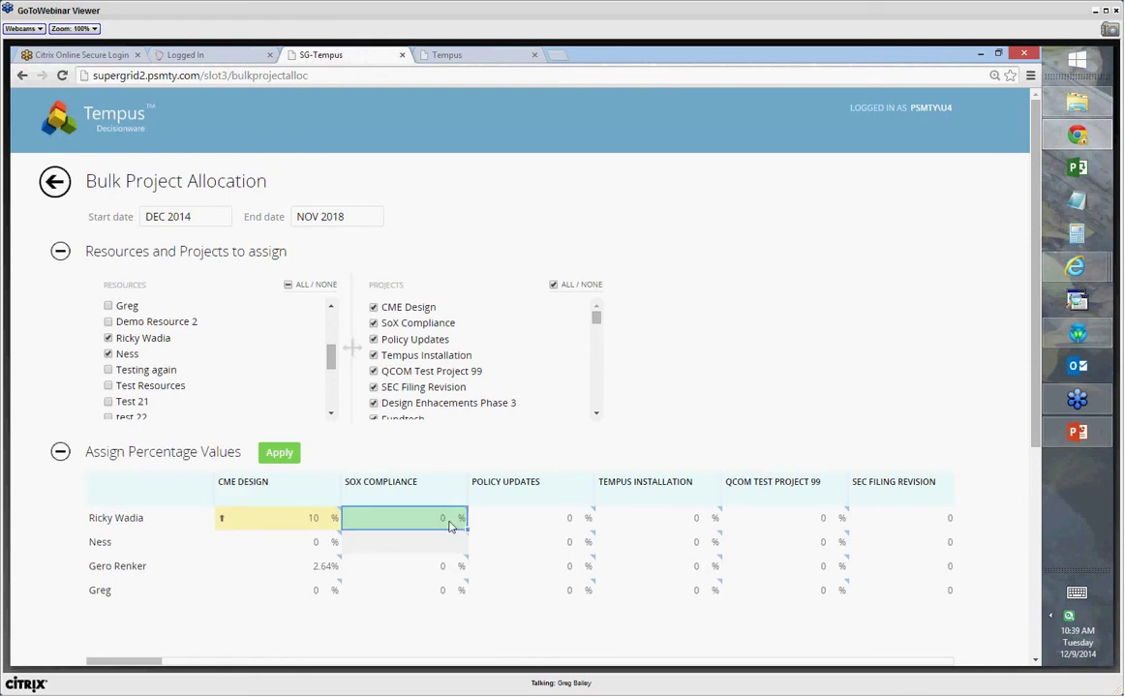
text(20)
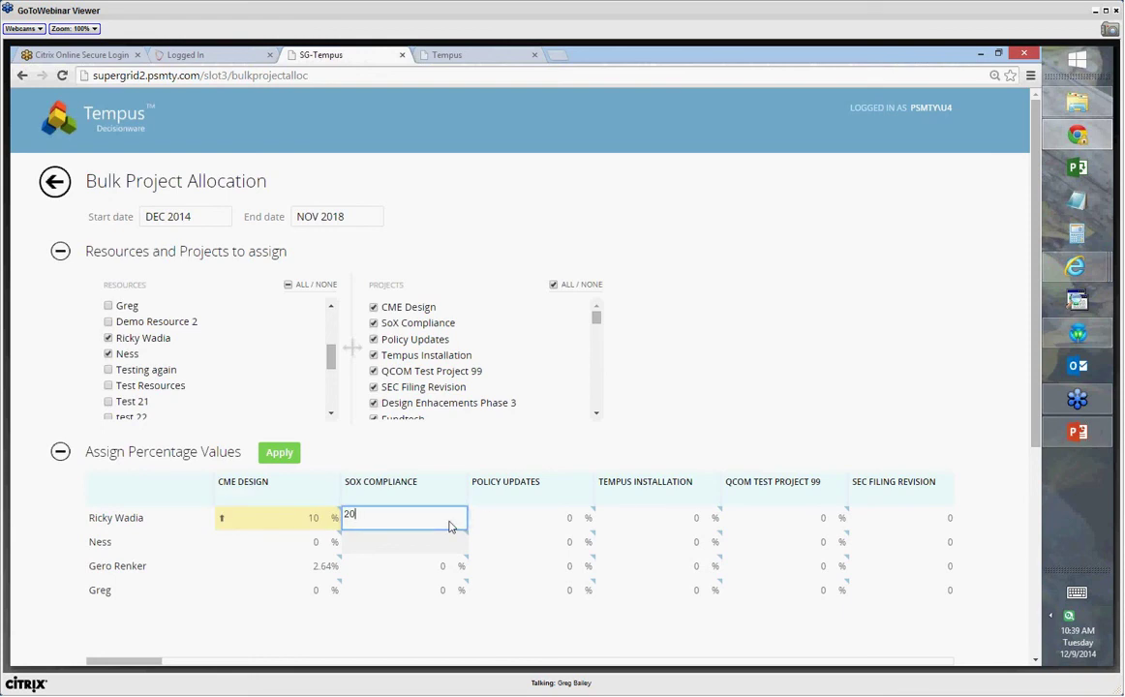
Allocate the same resource 10% to Policy Updates and 5% to Tempus Installation, and return to the welcome page without applying.
click(529, 517)
text(10)
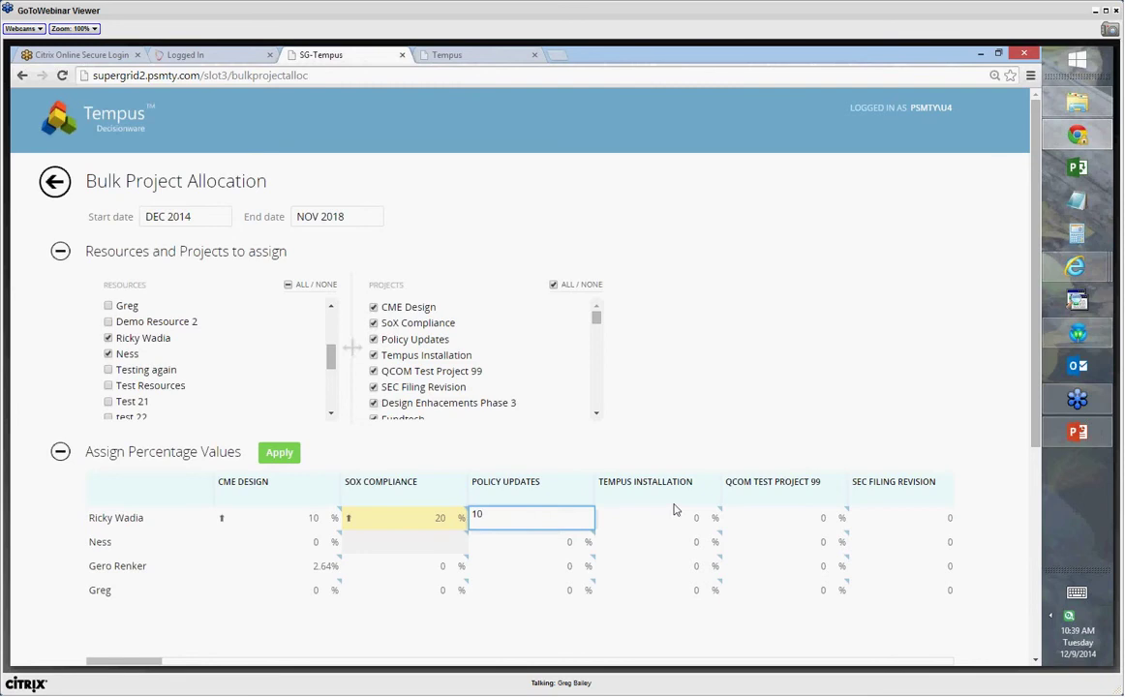
click(675, 517)
text(5)
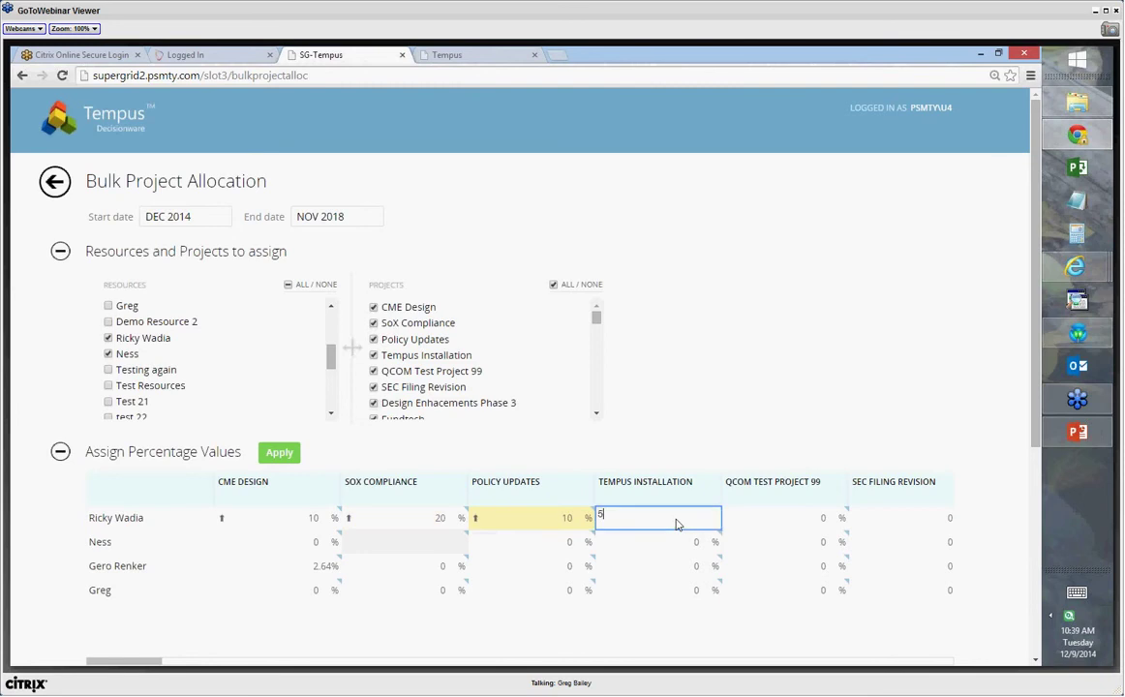
click(794, 526)
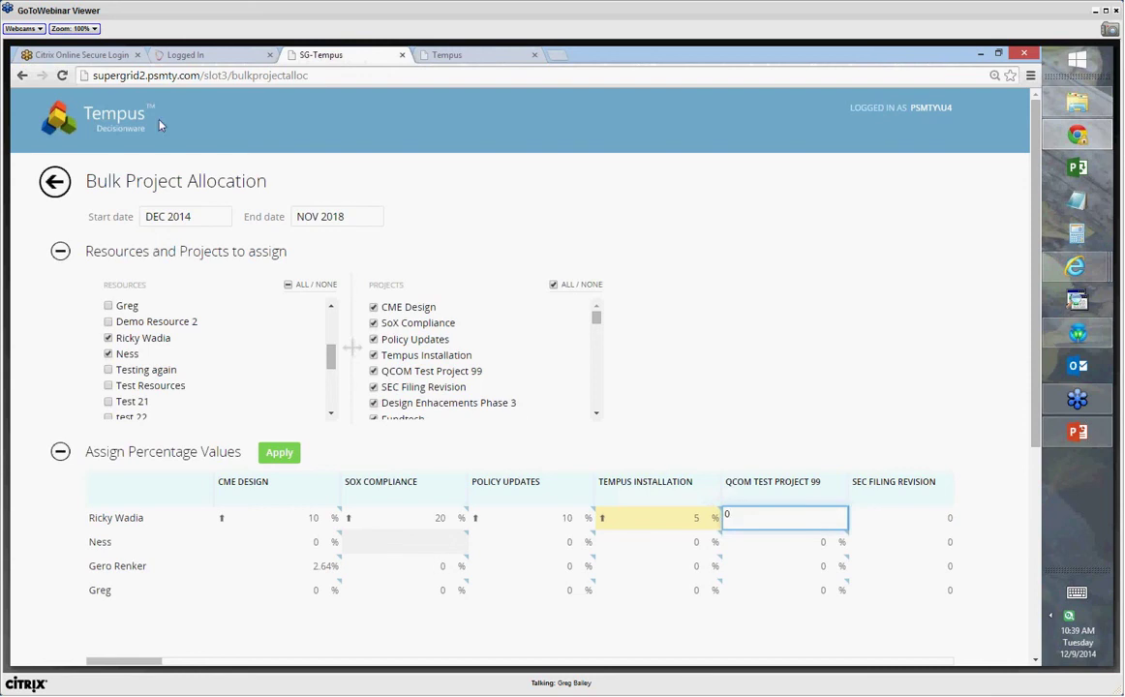
click(62, 192)
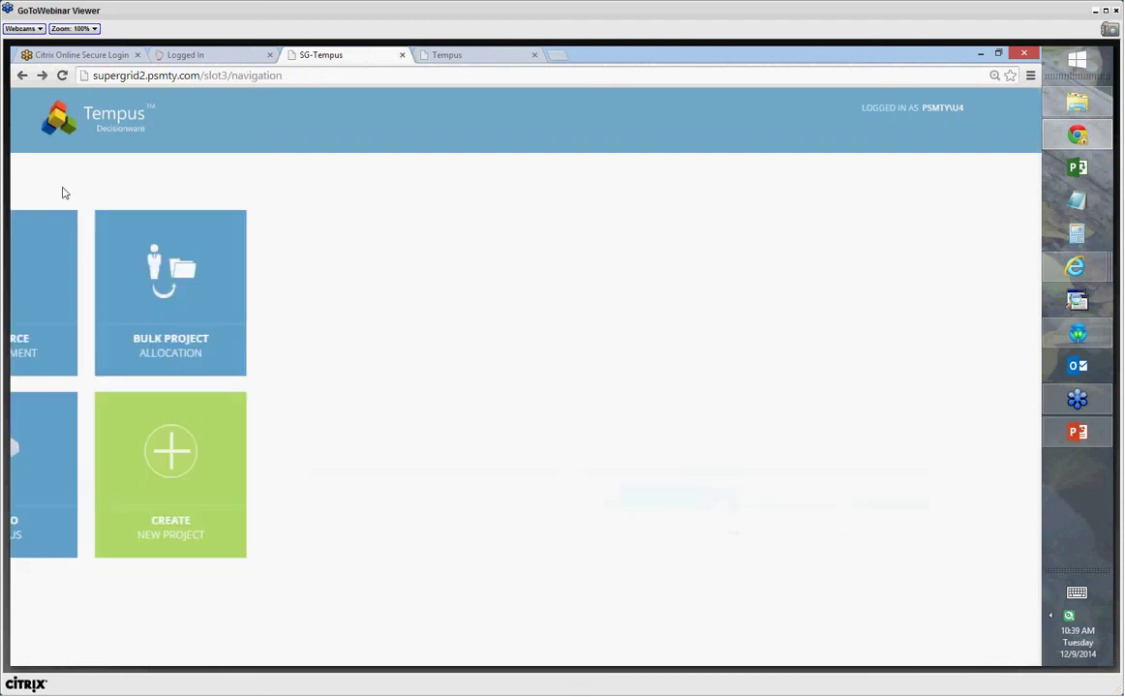